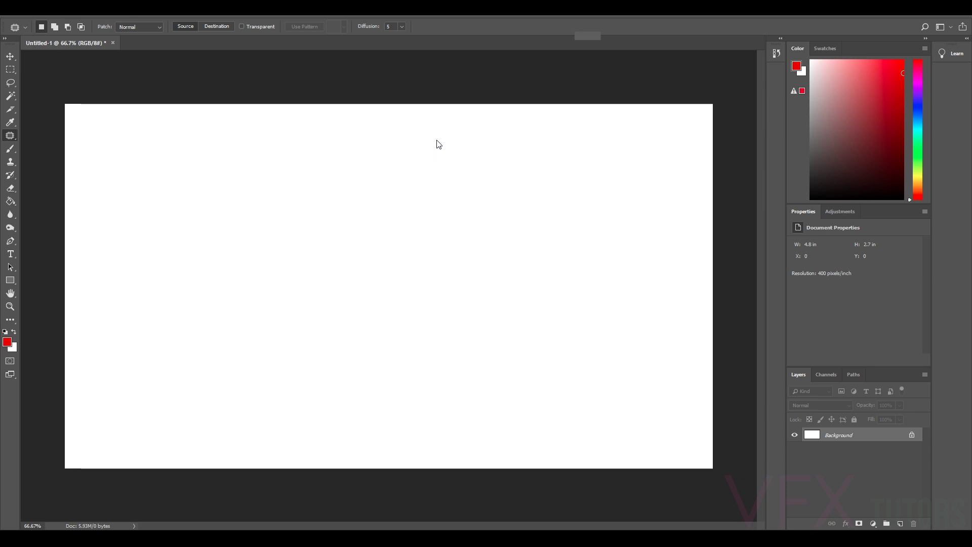
Open the whiteConcrete image from the VFXtutors/Texturing/Tiles/BasicRock folder on drive G
click(27, 14)
click(38, 30)
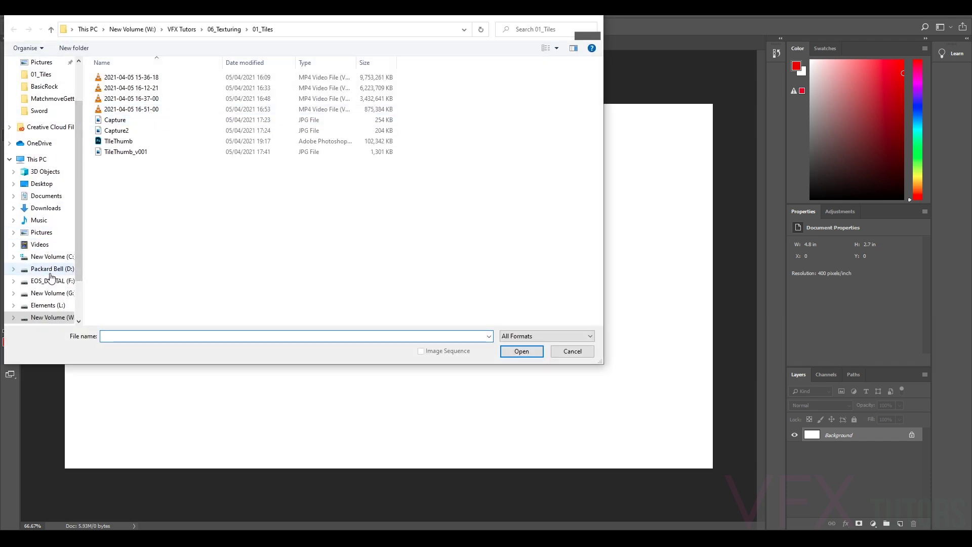
click(51, 292)
double_click(137, 79)
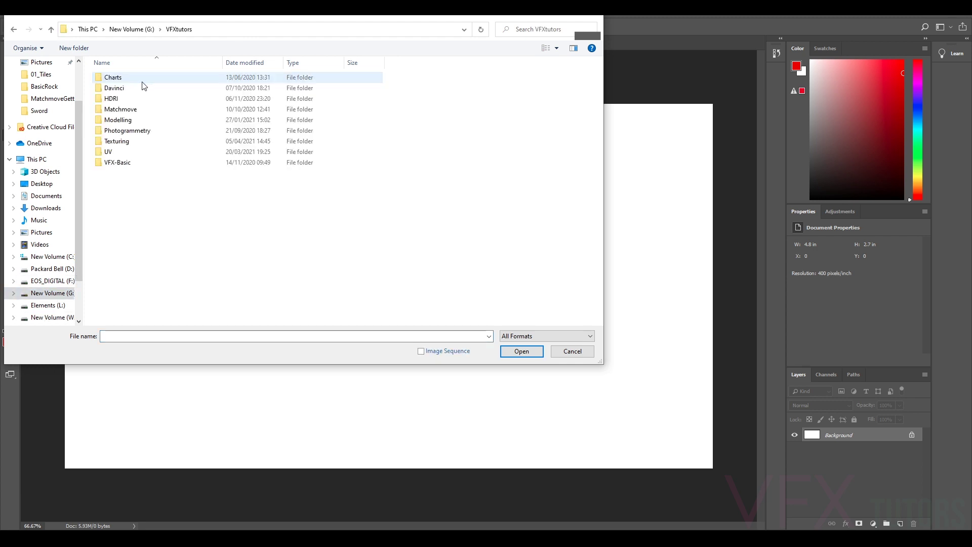
double_click(121, 141)
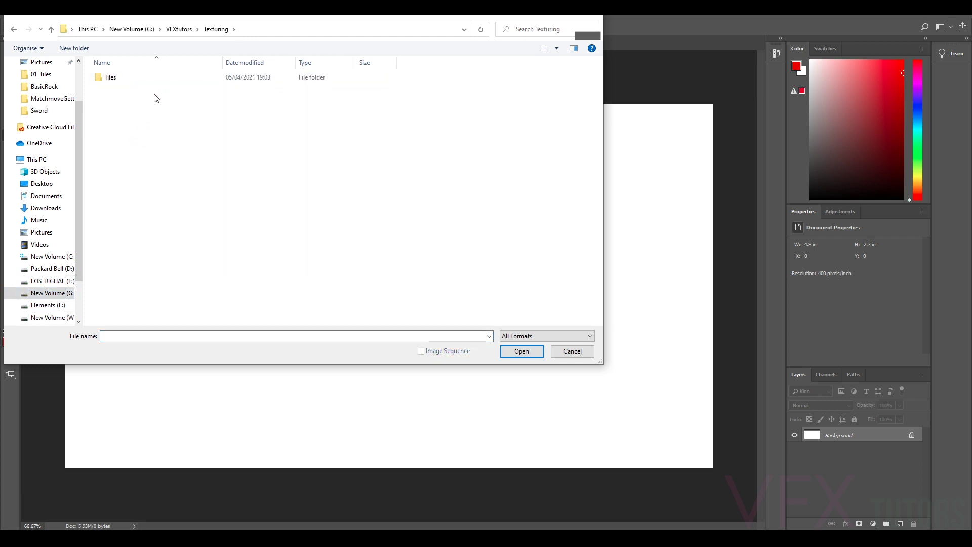
double_click(123, 79)
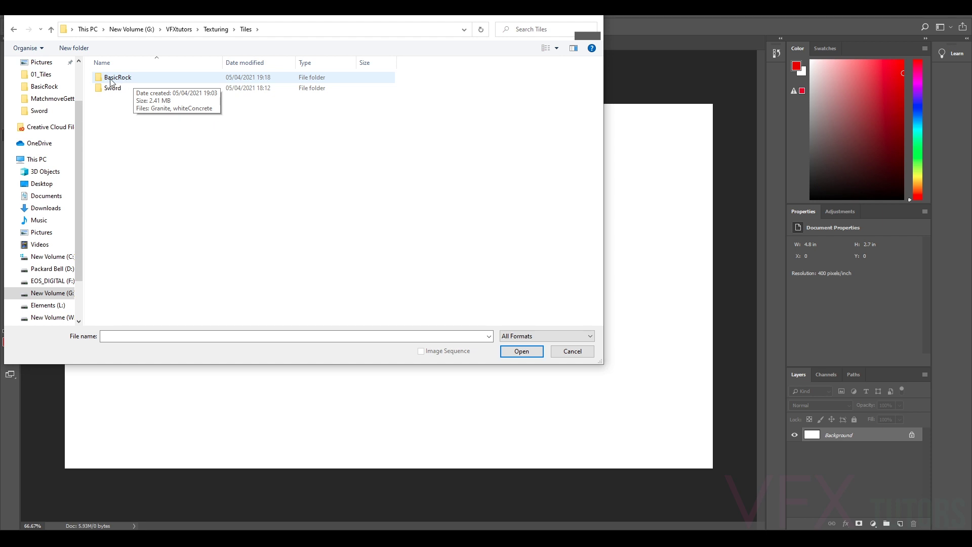
double_click(112, 80)
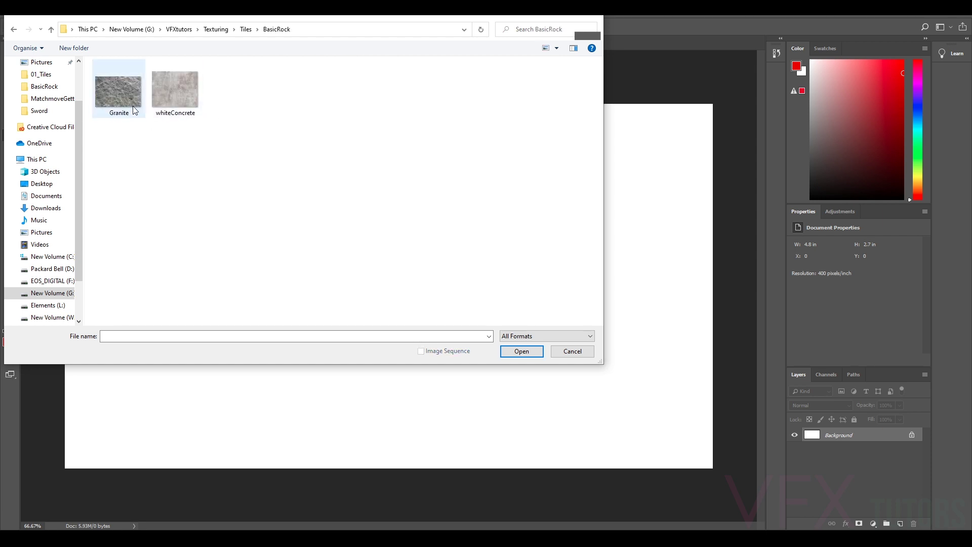
click(181, 92)
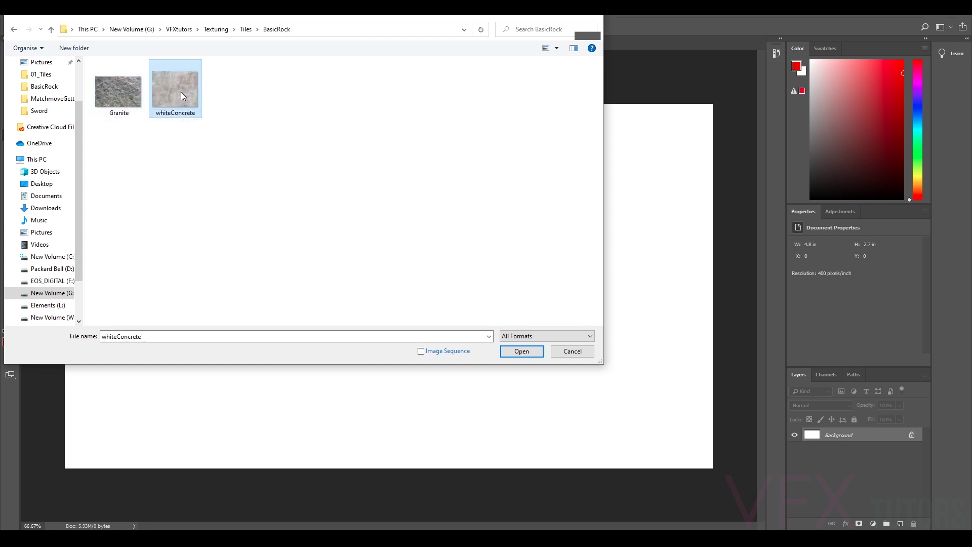
click(521, 351)
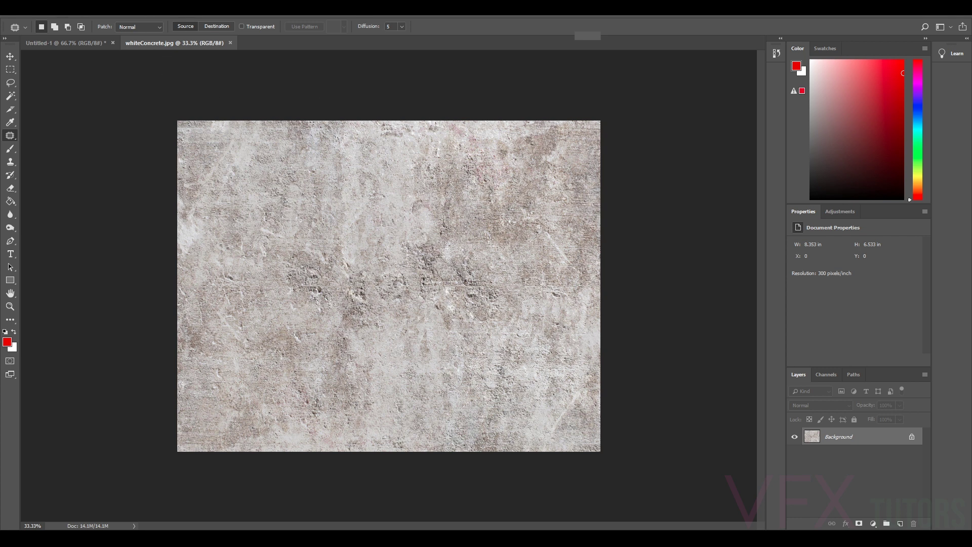
Set the canvas width to 1960 pixels to match the height, and accept clipping the image to a square
click(66, 15)
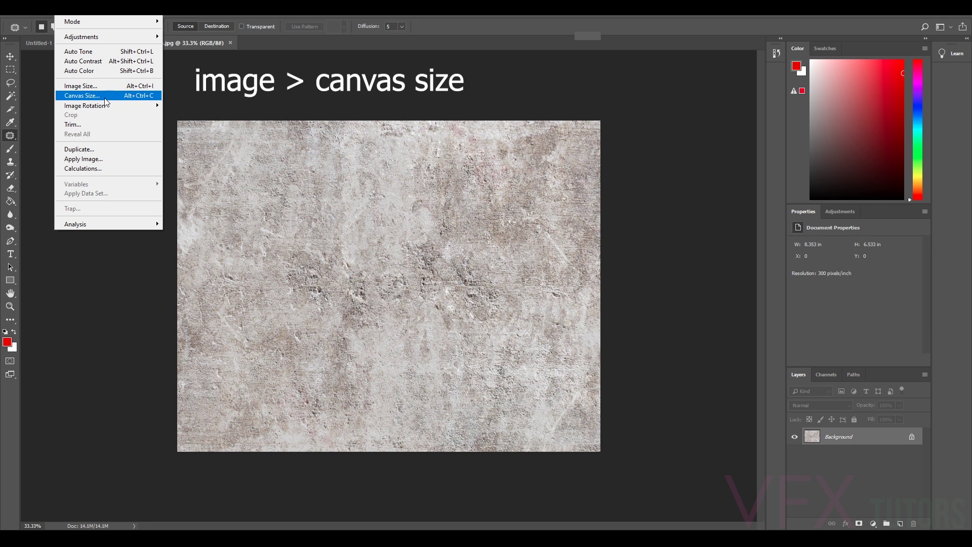
click(81, 96)
click(501, 176)
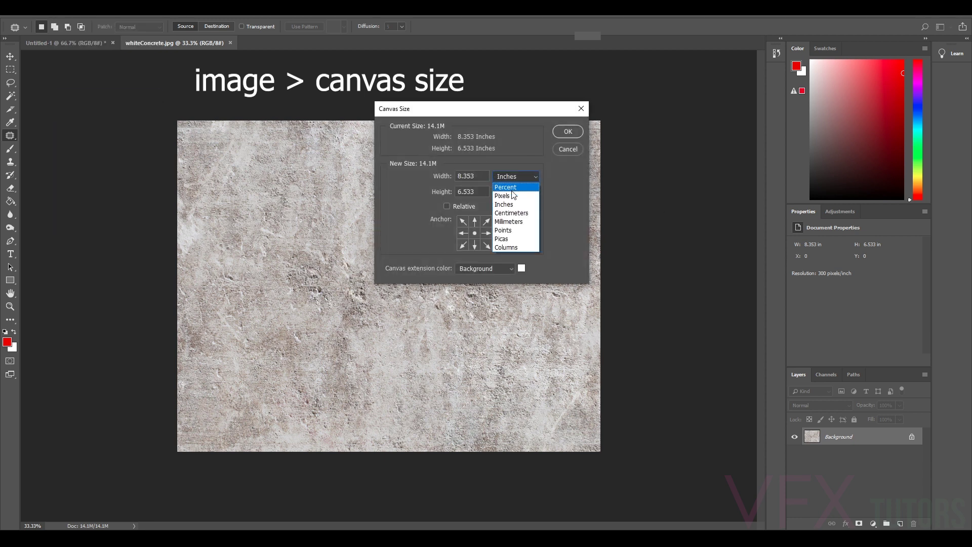
click(506, 191)
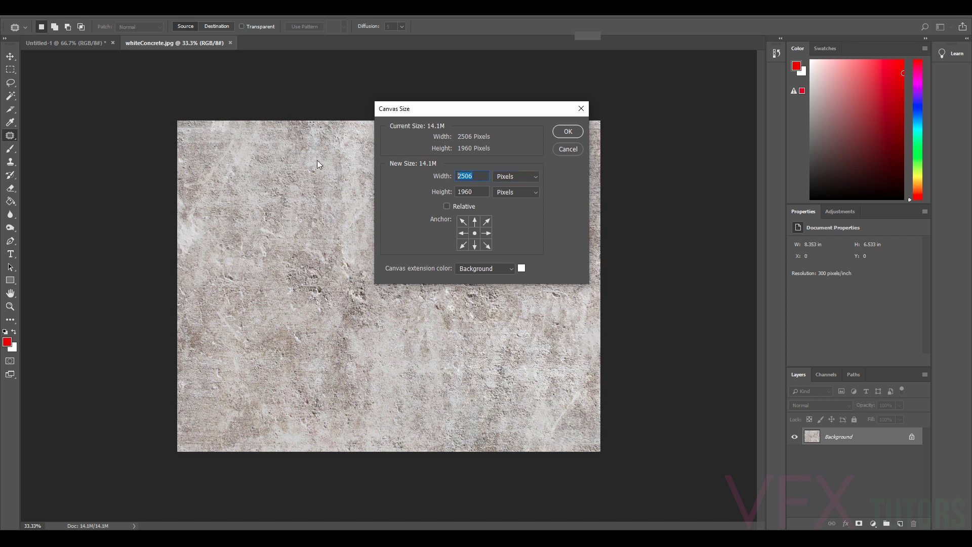
text(19)
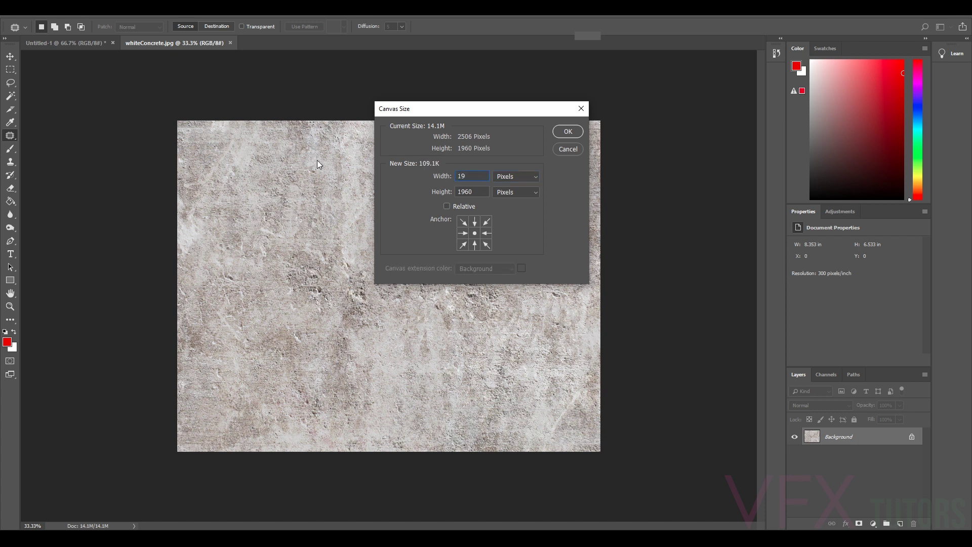
text(60)
click(567, 132)
click(604, 257)
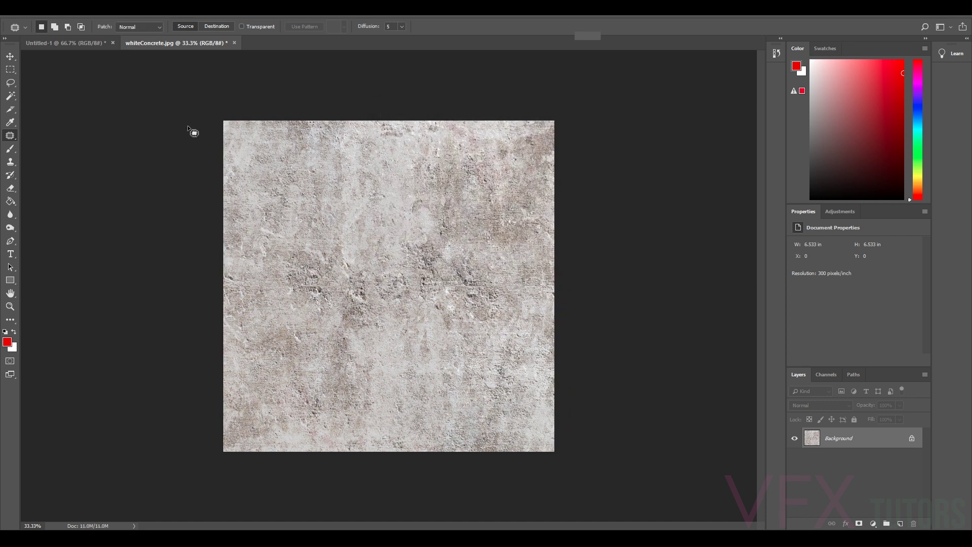
Duplicate the Background layer within the same document as Background copy
right_click(842, 441)
click(874, 334)
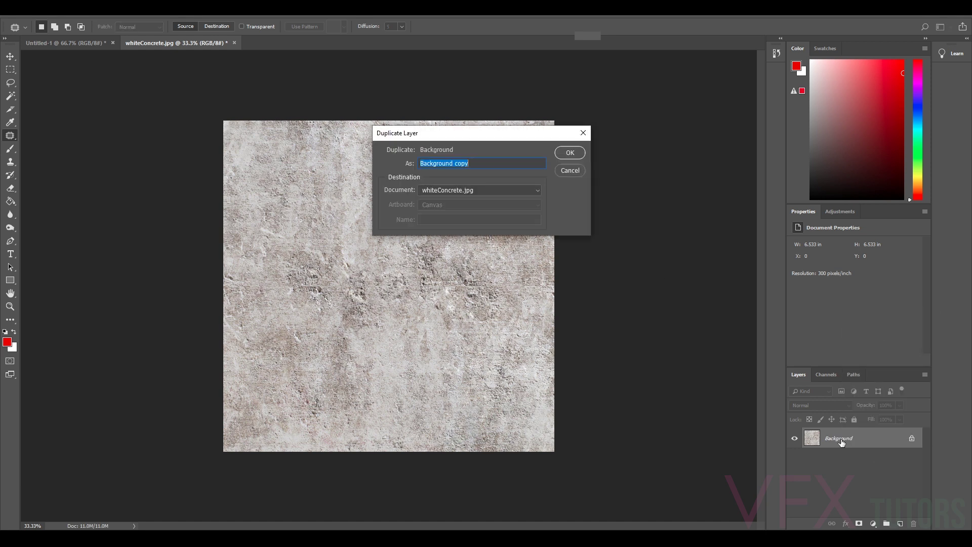
click(565, 151)
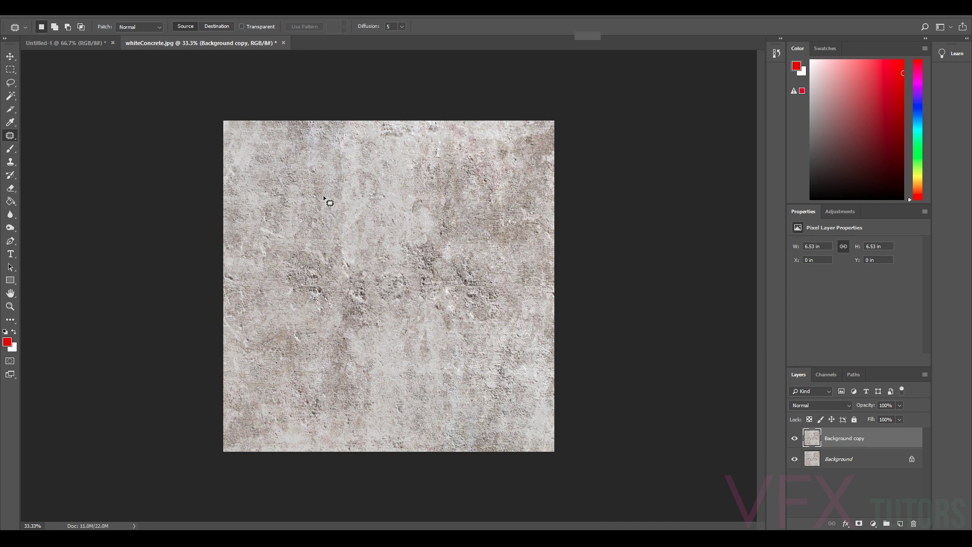
Apply the Offset filter to the Background copy layer with -200 pixels horizontal, -200 pixels vertical and Wrap Around
click(165, 10)
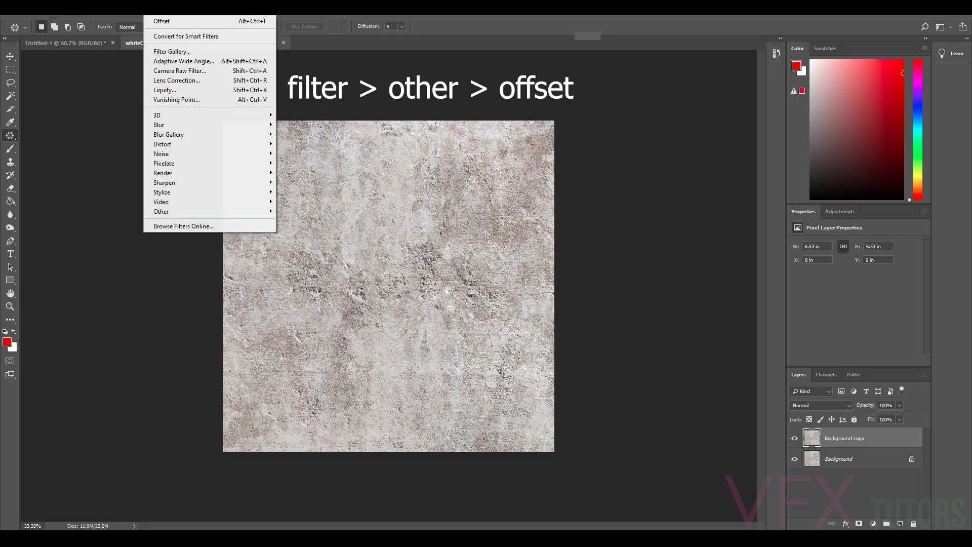
mouse_move(243, 213)
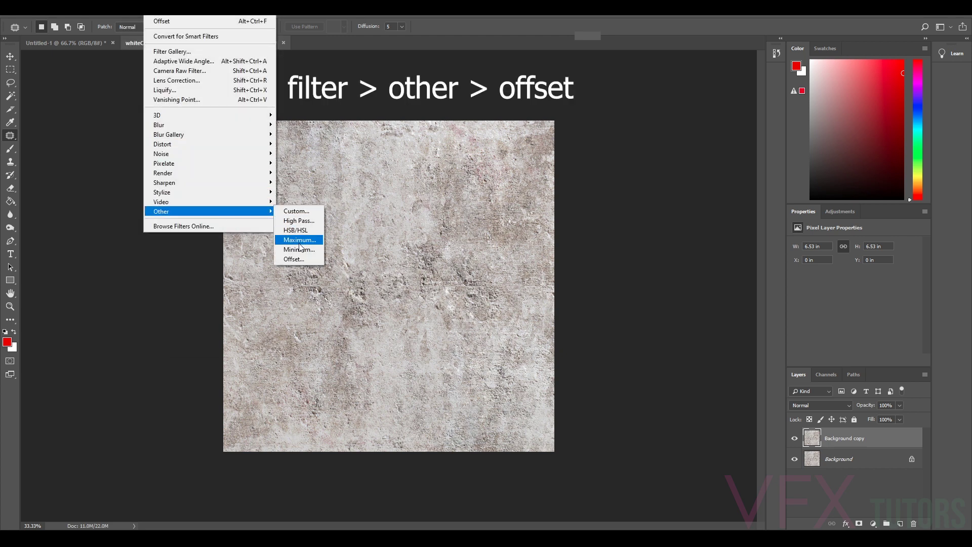
click(302, 259)
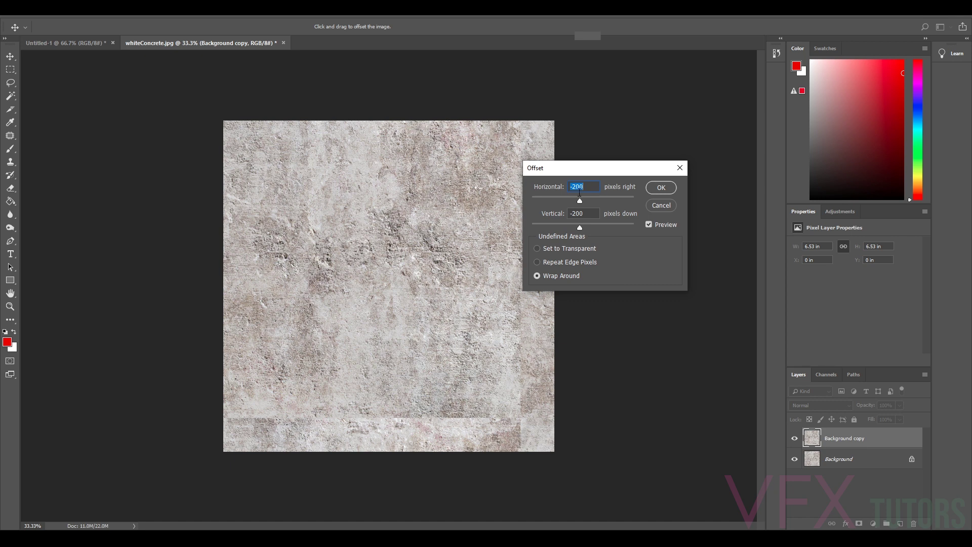
click(662, 187)
Examine the horizontal and vertical seams and the outer edges of the offset concrete texture up close
scroll(508, 349, up, 6)
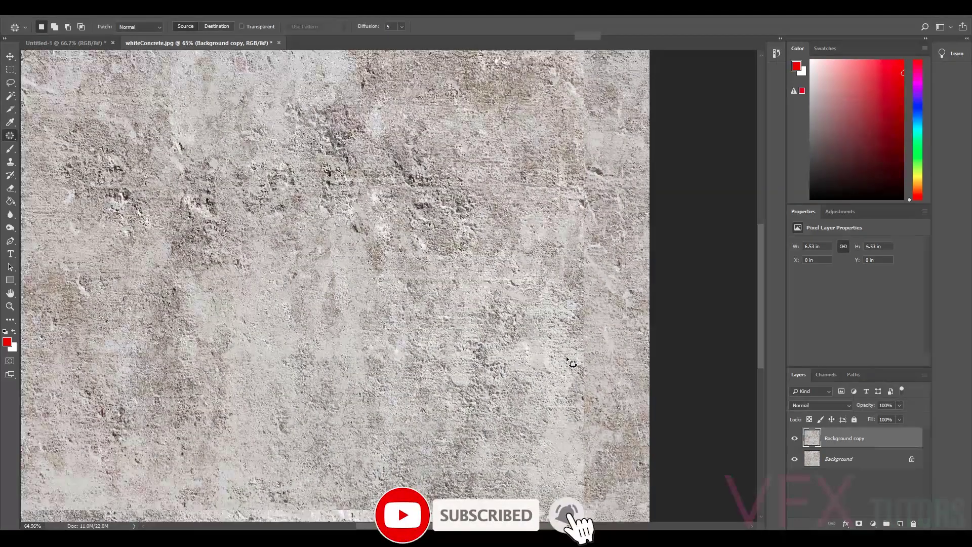
scroll(603, 354, down, 4)
scroll(600, 353, down, 3)
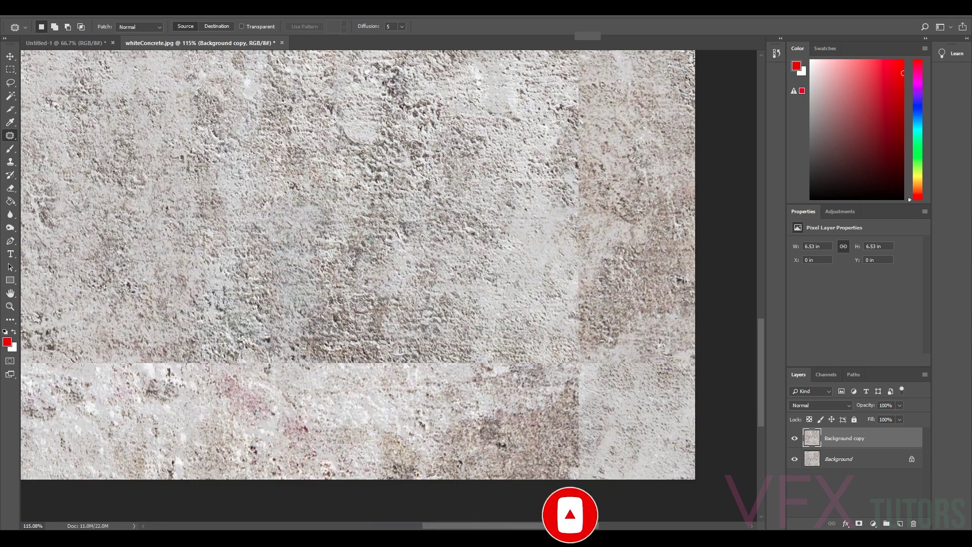
drag(574, 528, 443, 469)
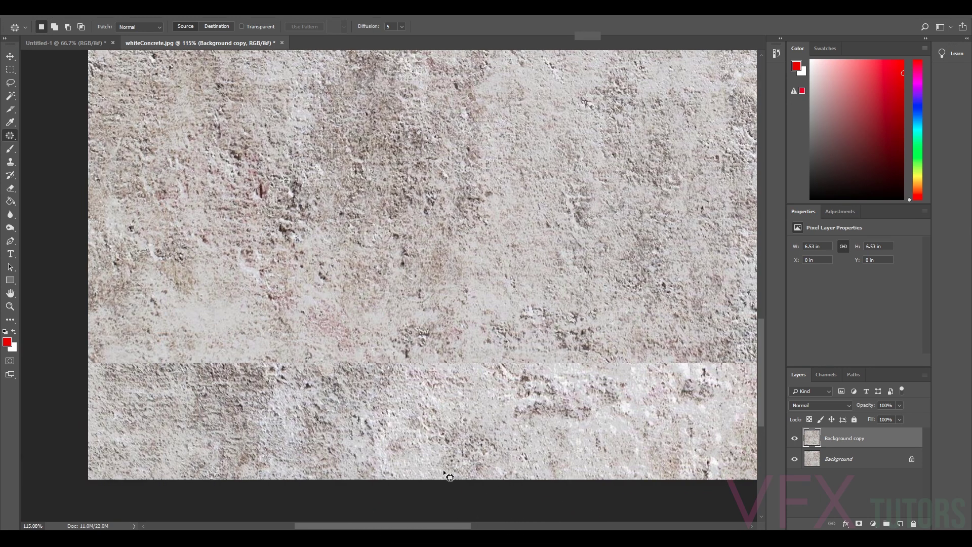
scroll(353, 310, down, 5)
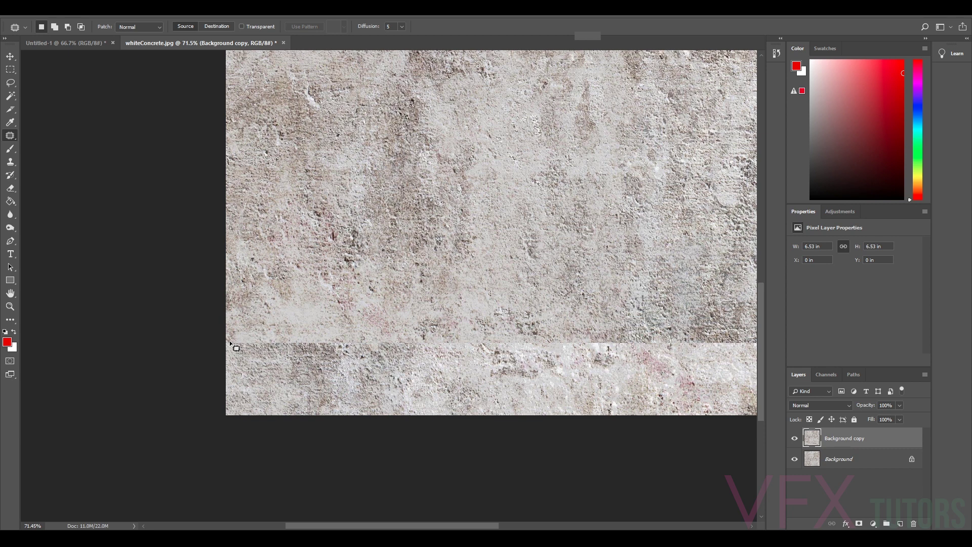
scroll(253, 380, down, 2)
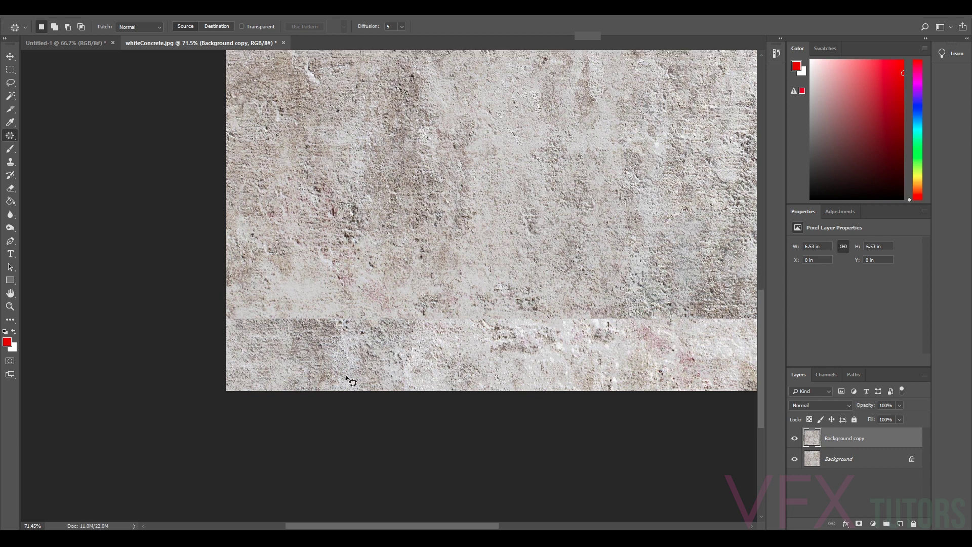
scroll(275, 376, down, 3)
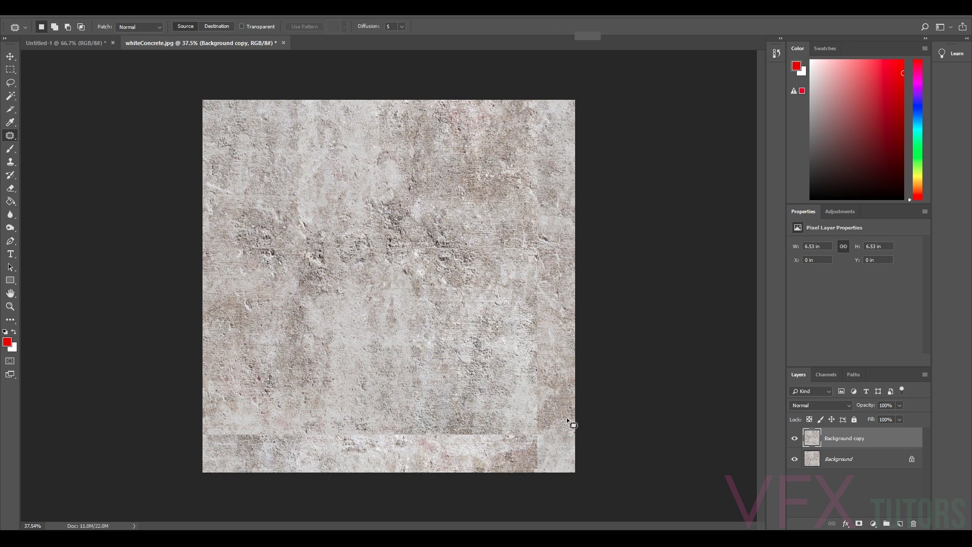
scroll(562, 426, up, 3)
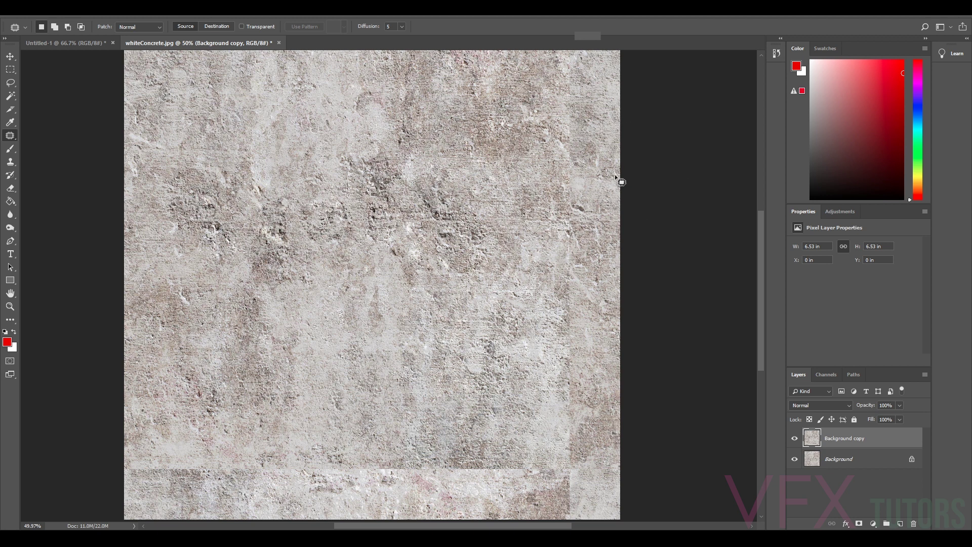
scroll(610, 178, up, 3)
scroll(610, 179, up, 1)
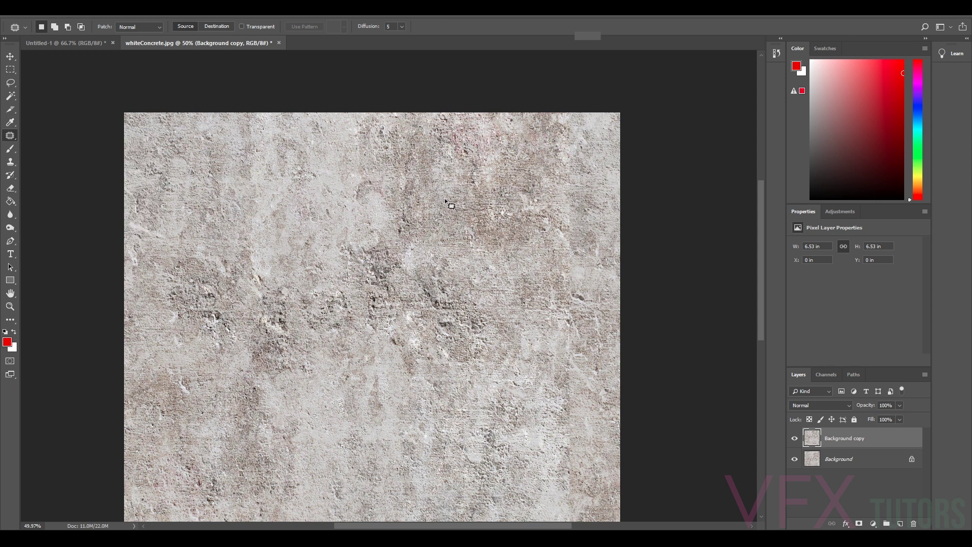
With the Patch tool, replace the upper part of the vertical seam with clean concrete from further left, then deselect
right_click(10, 136)
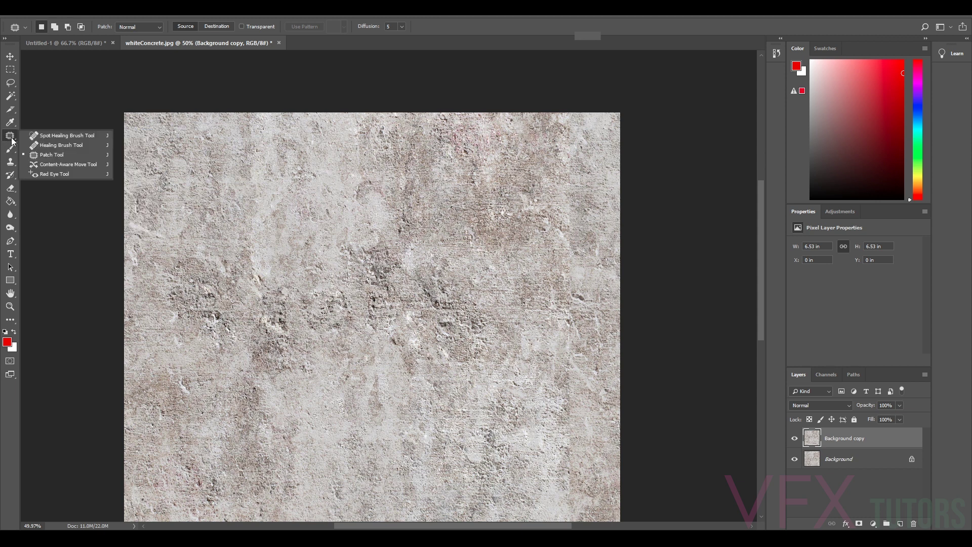
click(49, 155)
scroll(577, 168, up, 3)
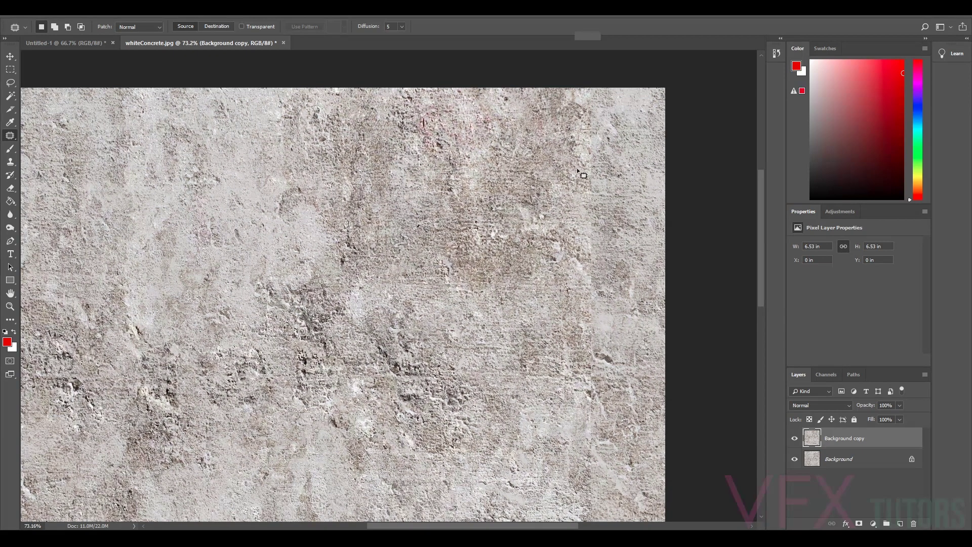
scroll(593, 145, up, 2)
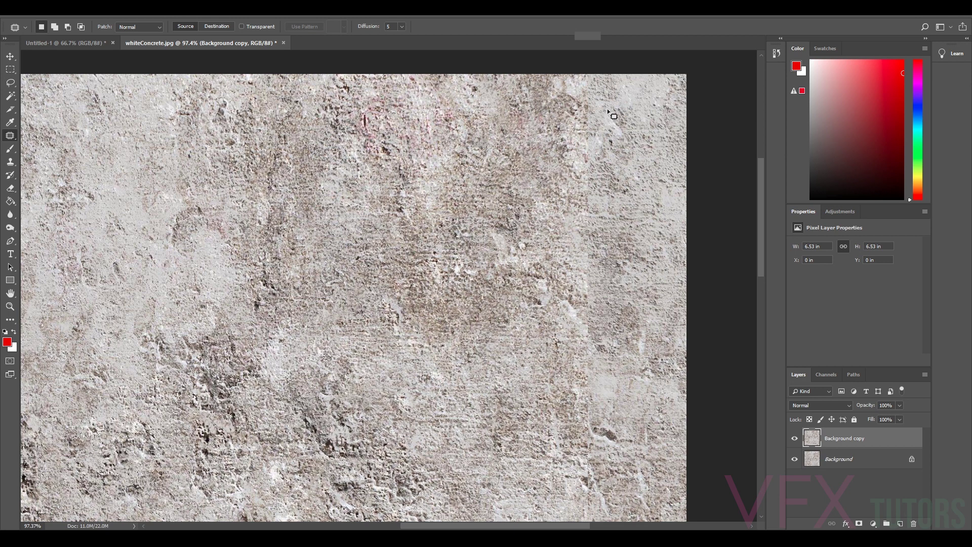
scroll(607, 108, up, 2)
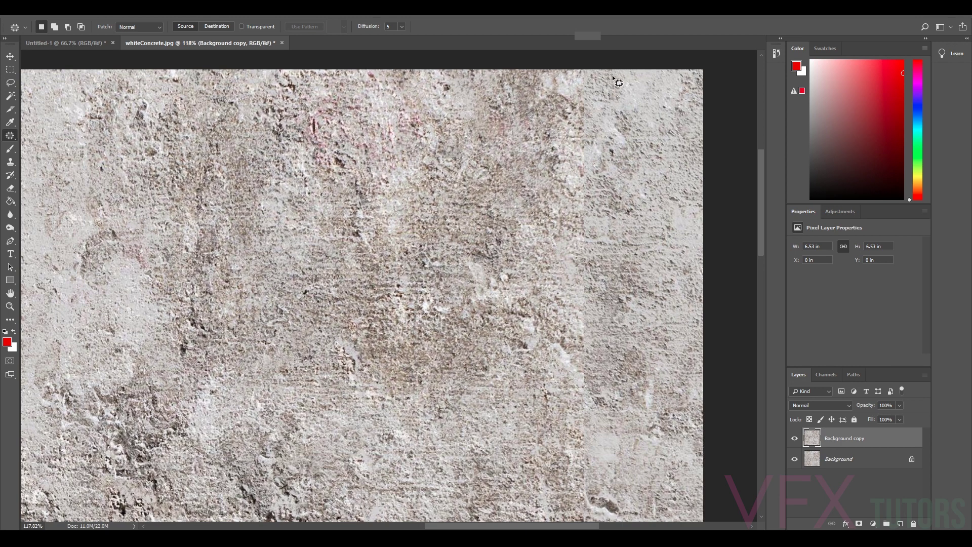
scroll(613, 79, down, 2)
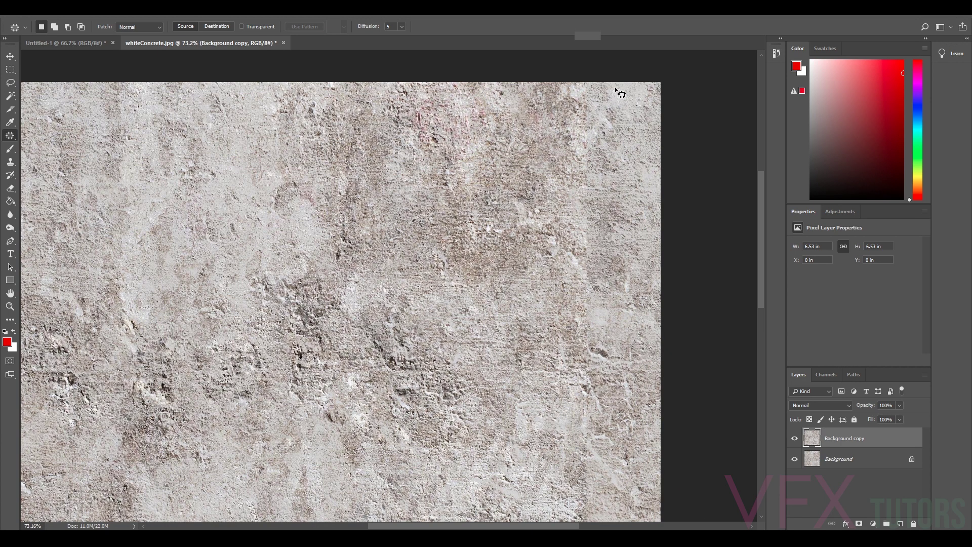
mouse_move(615, 88)
mouse_down()
mouse_move(564, 87)
mouse_move(492, 152)
mouse_move(544, 312)
mouse_move(628, 278)
mouse_move(614, 88)
mouse_up()
drag(560, 175, 357, 230)
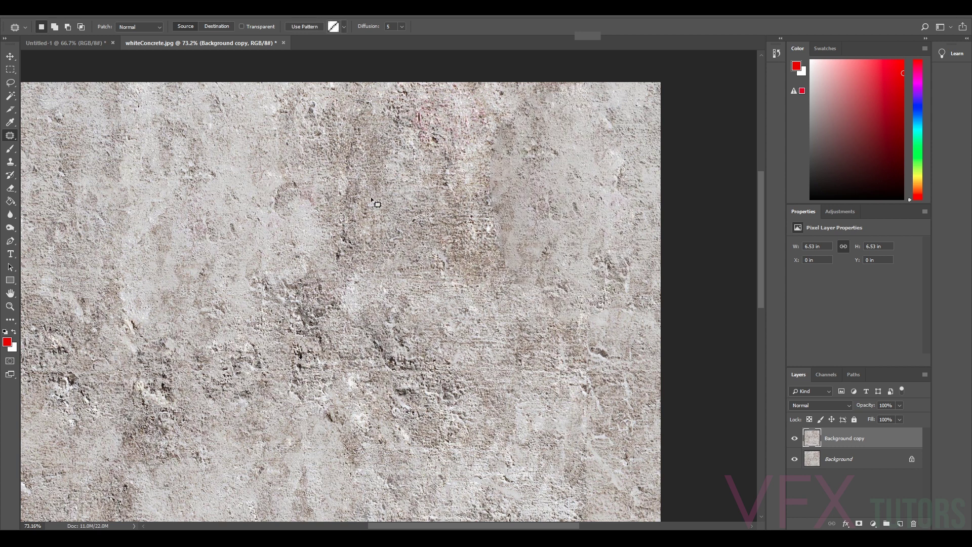
key(ctrl+d)
Patch the remaining visible transitions around the upper vertical seam with neighbouring concrete texture, clearing the selection after each patch
mouse_move(511, 118)
mouse_down()
mouse_move(527, 217)
mouse_move(513, 122)
mouse_up()
drag(494, 201, 460, 202)
key(ctrl+d)
scroll(566, 194, down, 2)
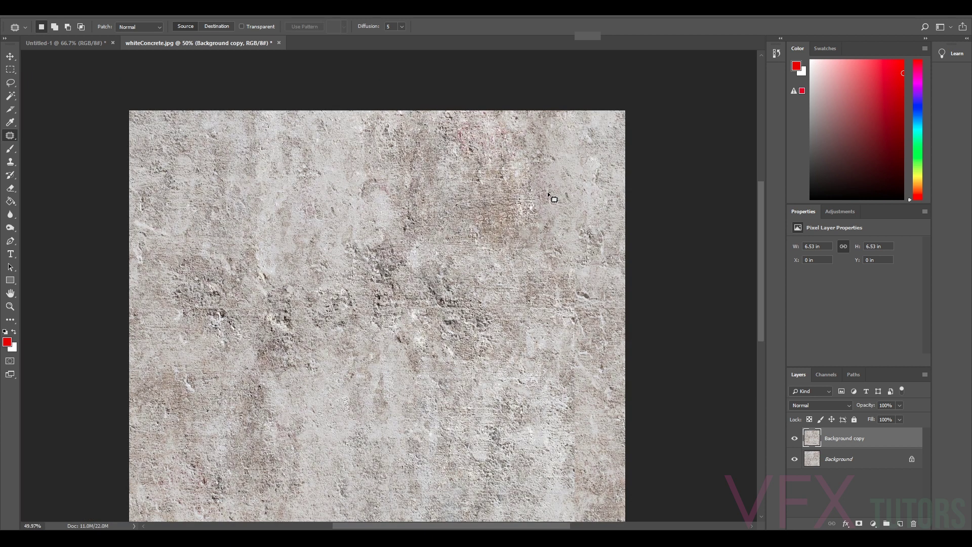
mouse_move(556, 160)
mouse_down()
mouse_move(509, 211)
mouse_move(562, 208)
mouse_up()
drag(540, 190, 534, 203)
key(ctrl+d)
Patch the middle stretch of the vertical seam with clean concrete texture sampled from beside it
scroll(602, 233, up, 2)
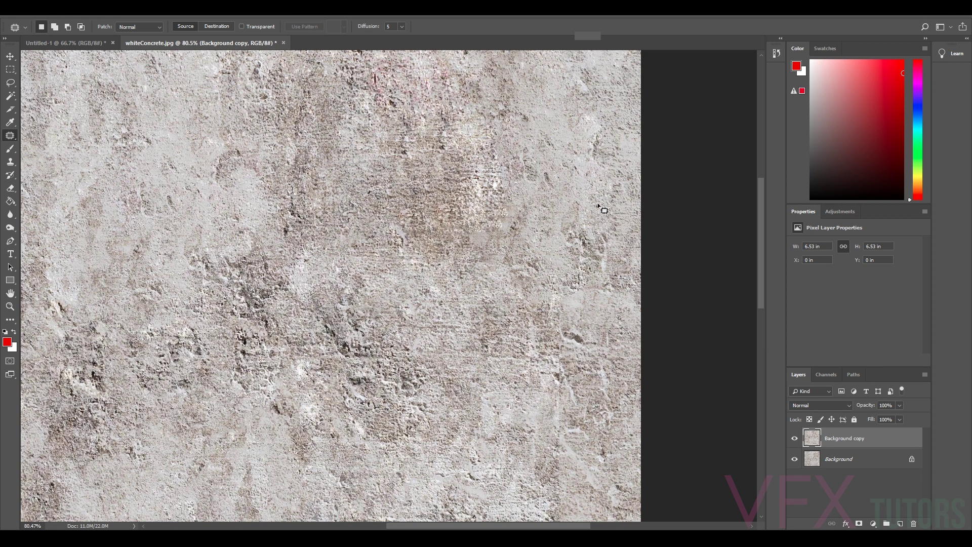
mouse_move(597, 201)
mouse_down()
mouse_move(535, 232)
mouse_move(546, 279)
mouse_move(589, 277)
mouse_move(589, 202)
mouse_move(498, 326)
mouse_move(531, 473)
mouse_move(587, 476)
mouse_move(595, 414)
mouse_move(514, 401)
mouse_move(480, 413)
mouse_up()
scroll(597, 236, down, 1)
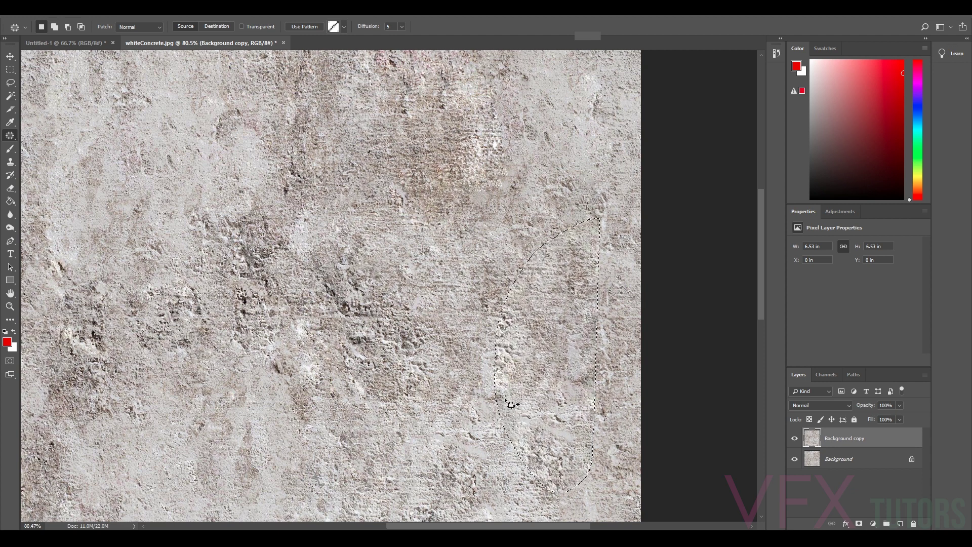
scroll(572, 375, down, 5)
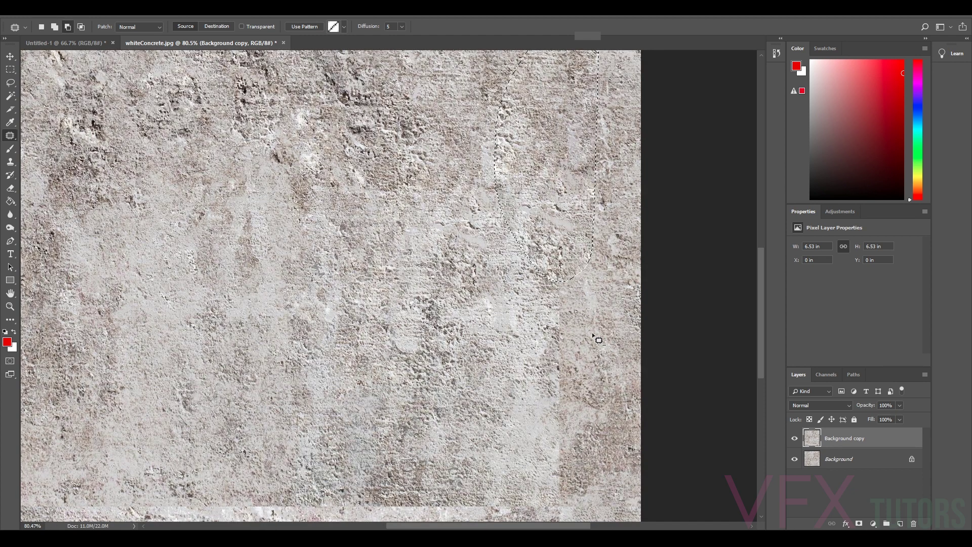
Patch the lower stretch of the vertical seam and the horizontal seam's right end with nearby clean concrete
scroll(597, 336, down, 3)
mouse_move(595, 293)
mouse_down()
mouse_move(535, 336)
mouse_move(524, 424)
mouse_move(552, 459)
mouse_move(583, 452)
mouse_move(598, 372)
mouse_move(469, 359)
mouse_up()
click(476, 431)
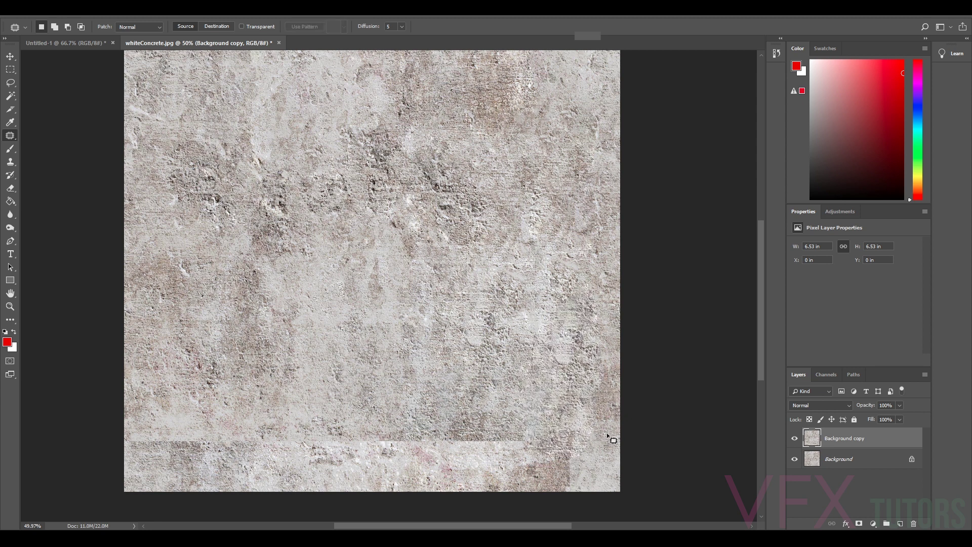
mouse_move(618, 441)
mouse_down()
mouse_move(562, 445)
mouse_move(610, 435)
mouse_up()
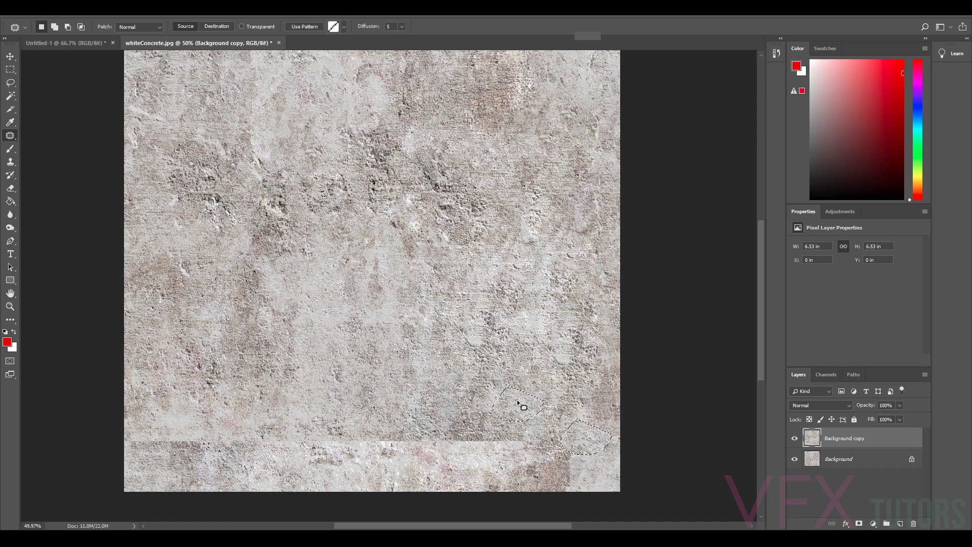
drag(517, 403, 518, 402)
click(527, 434)
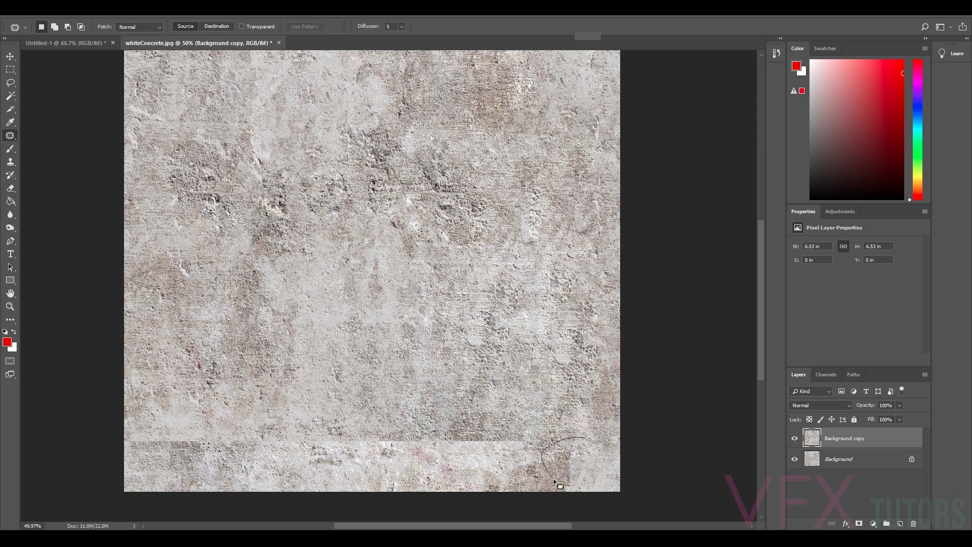
Patch the vertical break at the texture's bottom-right corner and the adjoining stretch of the horizontal seam, clearing the selection after each
mouse_move(597, 470)
mouse_down()
mouse_move(576, 440)
mouse_move(495, 406)
mouse_move(394, 448)
mouse_move(466, 471)
mouse_move(548, 473)
mouse_move(542, 429)
mouse_move(490, 434)
mouse_move(414, 371)
mouse_up()
click(505, 447)
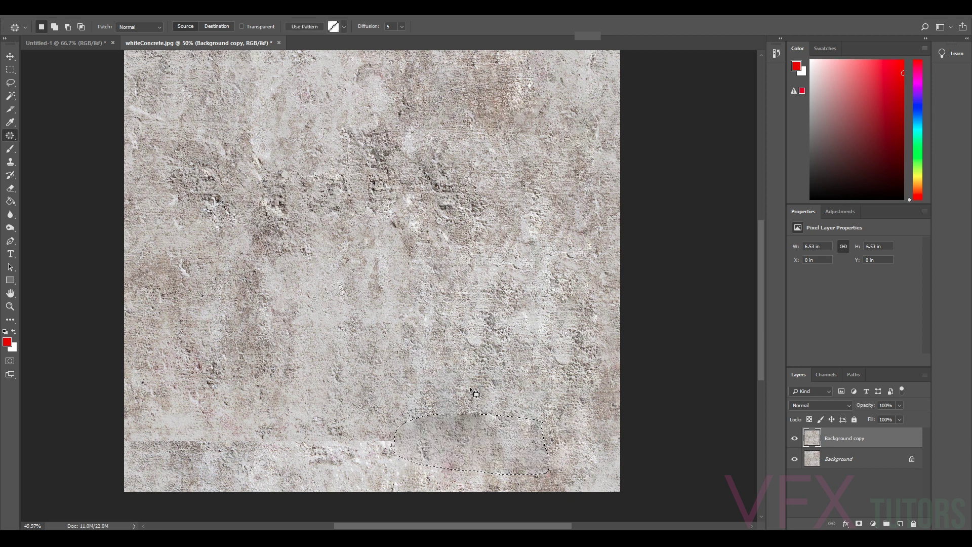
key(ctrl+d)
mouse_move(527, 421)
mouse_down()
mouse_move(405, 428)
mouse_move(502, 473)
mouse_move(545, 423)
mouse_up()
mouse_move(480, 438)
mouse_down()
mouse_move(437, 393)
mouse_move(361, 363)
mouse_up()
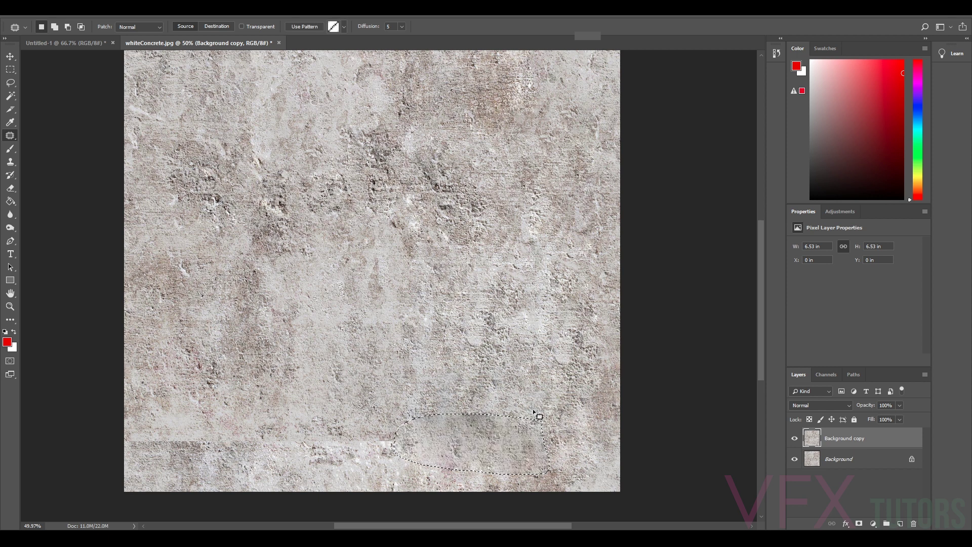
key(ctrl+d)
Patch the dark smudge above the bottom edge and the next stretch of the horizontal seam further left, then deselect
mouse_move(475, 419)
mouse_down()
mouse_move(523, 389)
mouse_move(559, 430)
mouse_move(478, 431)
mouse_up()
scroll(503, 379, up, 5)
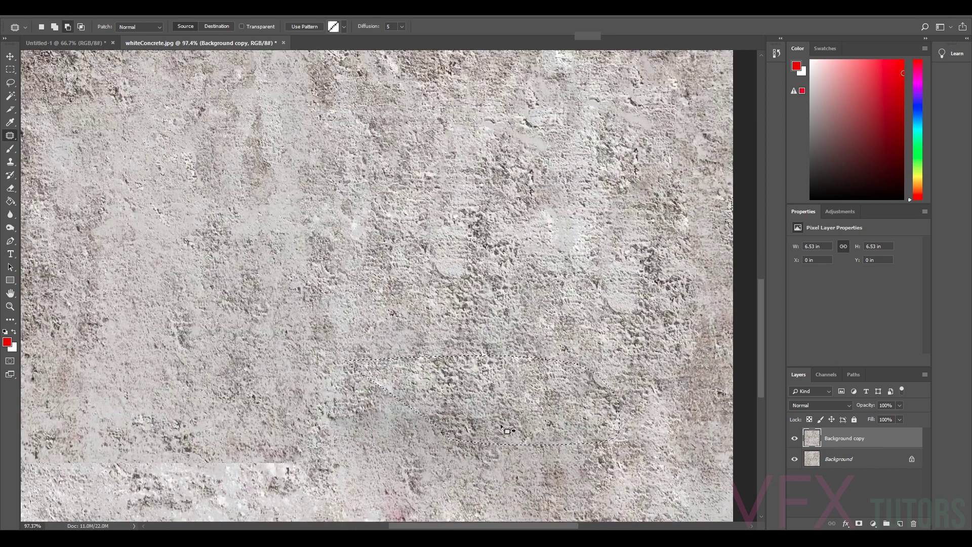
scroll(457, 432, down, 3)
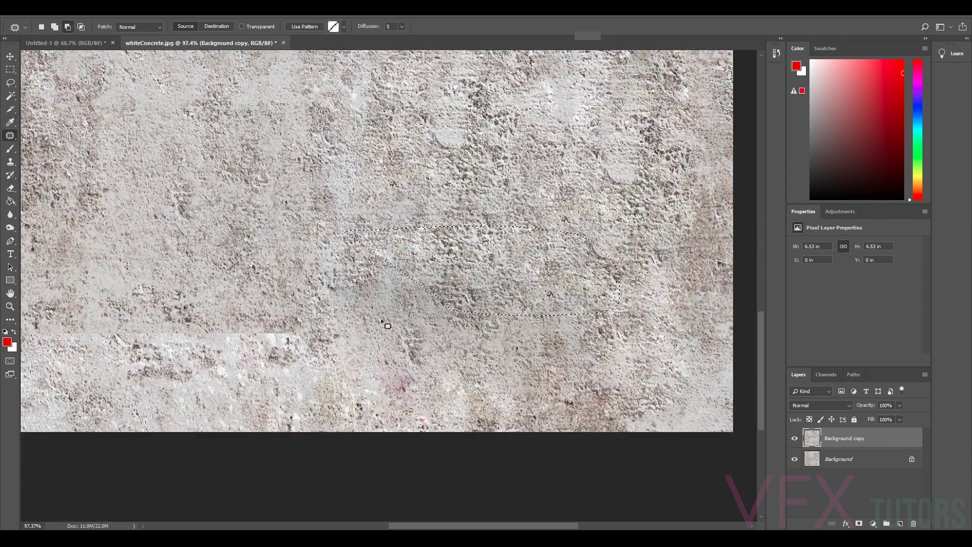
mouse_move(271, 197)
mouse_down()
mouse_move(462, 274)
mouse_move(357, 387)
mouse_move(255, 258)
mouse_move(271, 199)
mouse_up()
drag(319, 288, 202, 212)
scroll(559, 224, down, 1)
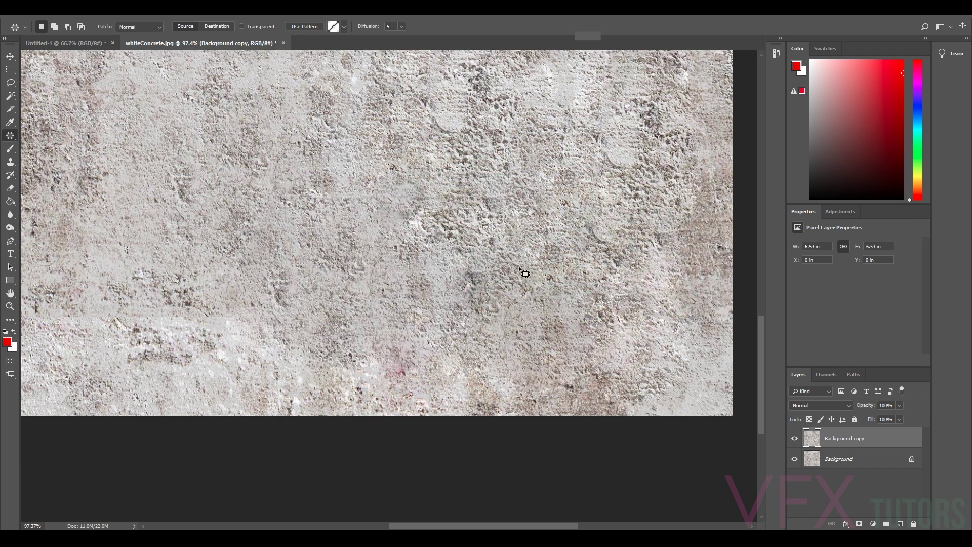
key(ctrl+d)
Patch the stretch of the horizontal seam left of the texture's middle with concrete from above it
scroll(559, 223, down, 6)
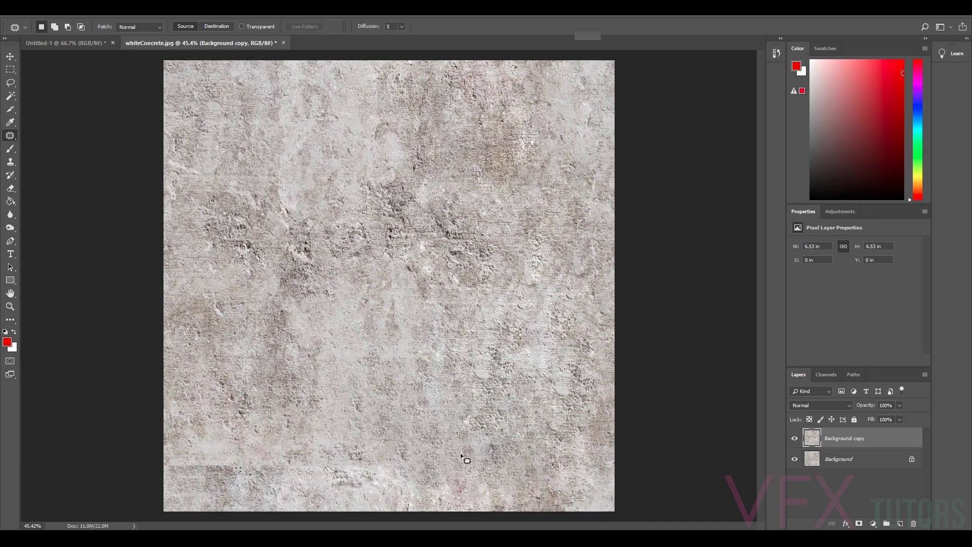
scroll(307, 454, up, 4)
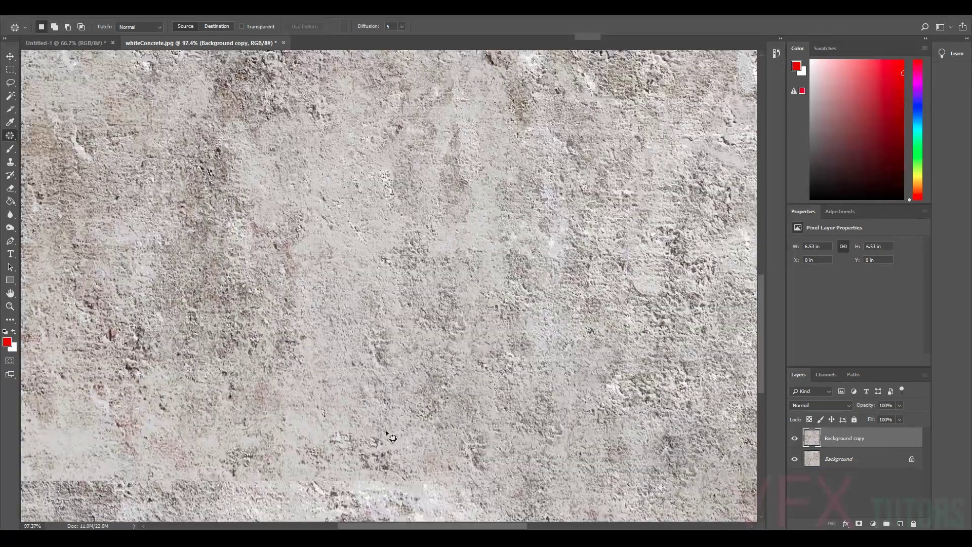
scroll(386, 430, down, 3)
mouse_move(427, 279)
mouse_down()
mouse_move(349, 397)
mouse_move(481, 316)
mouse_move(456, 284)
mouse_up()
scroll(350, 329, down, 2)
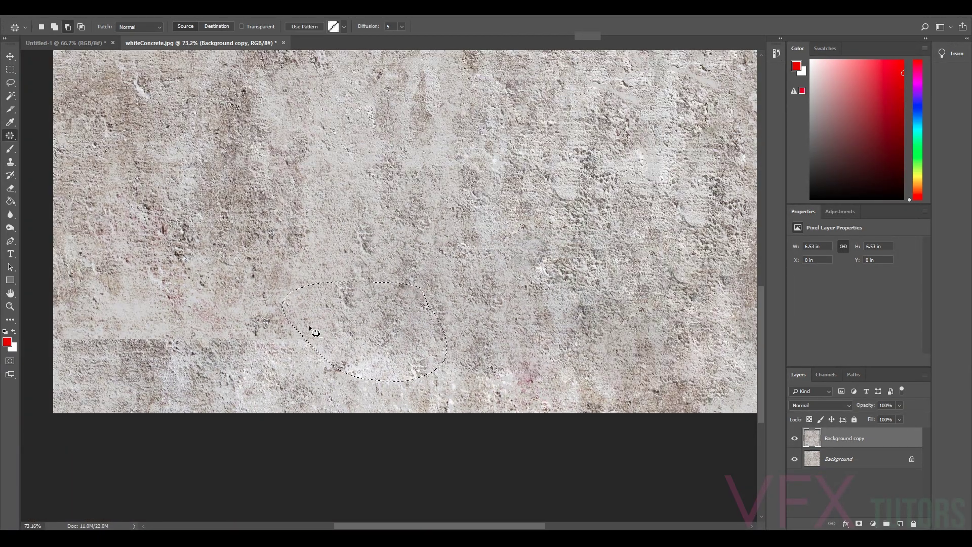
Replace the rest of the horizontal seam up to the texture's left edge with concrete from above it, then deselect
mouse_move(229, 292)
mouse_down()
mouse_move(155, 373)
mouse_move(338, 307)
mouse_move(230, 294)
mouse_up()
drag(277, 344, 353, 257)
mouse_move(71, 325)
mouse_down()
mouse_move(62, 349)
mouse_move(145, 364)
mouse_move(174, 320)
mouse_up()
drag(119, 347, 184, 284)
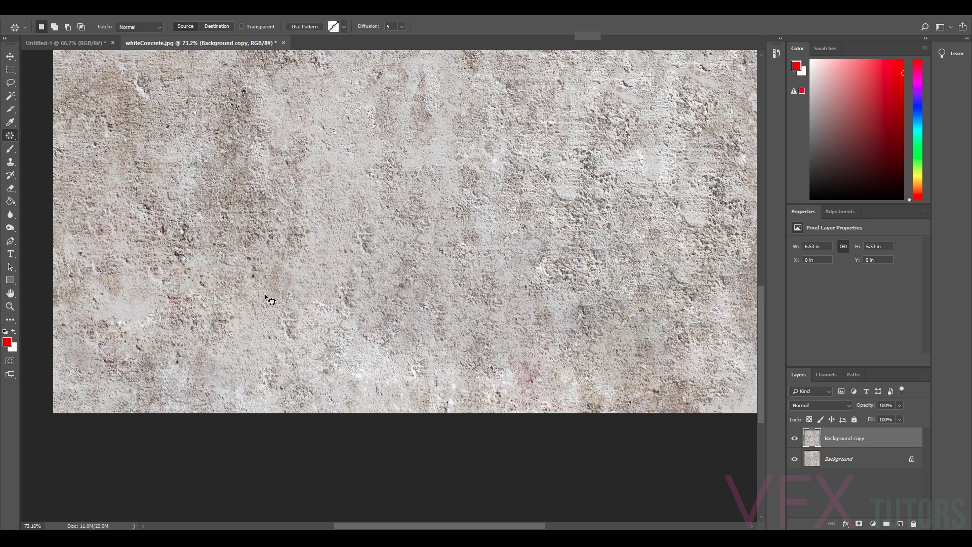
key(ctrl+d)
scroll(193, 335, down, 3)
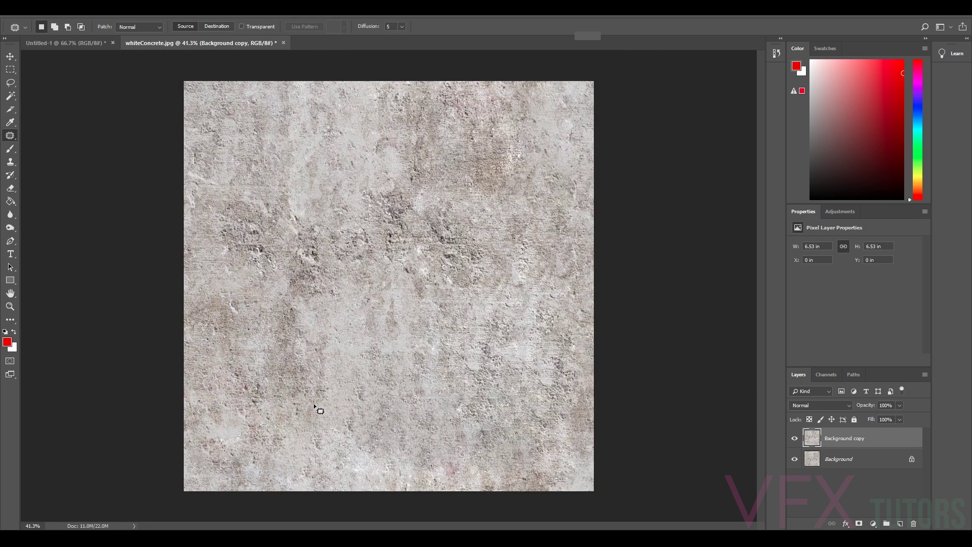
Patch the visible transition below the brown stain in the texture's upper middle, deselect and fit the whole image in view
scroll(524, 314, up, 5)
mouse_move(542, 195)
mouse_down()
mouse_move(552, 276)
mouse_move(544, 202)
mouse_up()
drag(507, 248, 467, 281)
scroll(467, 281, down, 1)
key(ctrl+d)
key(ctrl+0)
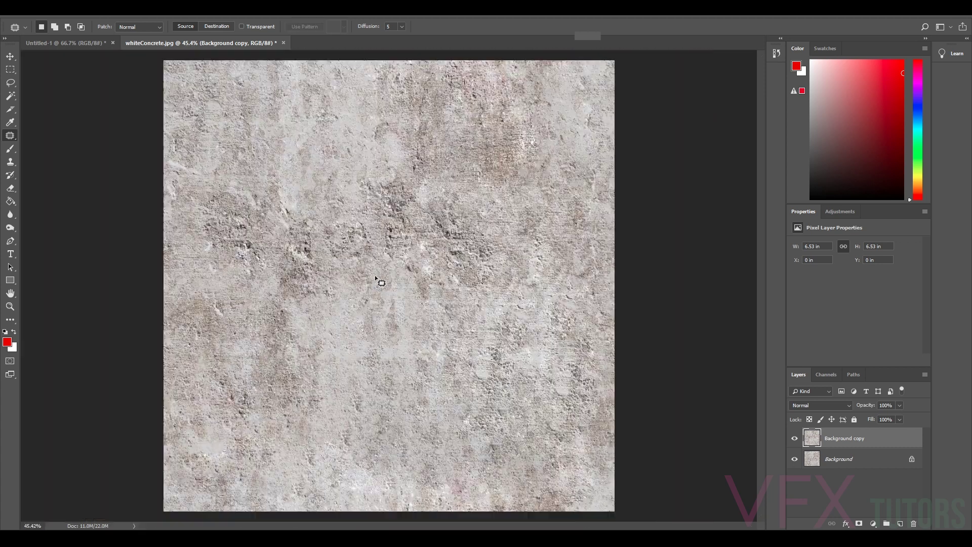
Examine the patched texture close up and at very small size for leftover seams and conspicuous features that would repeat when tiled
scroll(394, 328, up, 3)
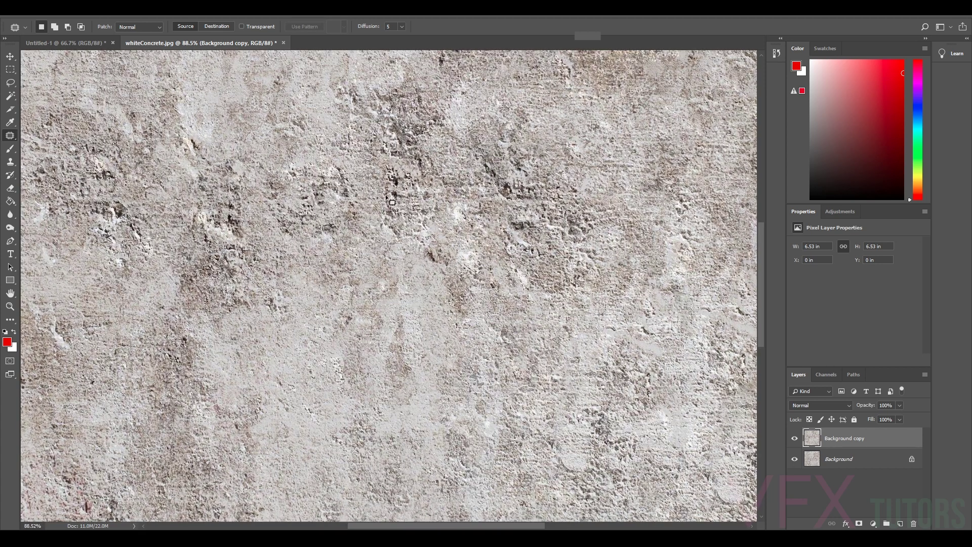
scroll(372, 178, down, 1)
scroll(404, 212, up, 2)
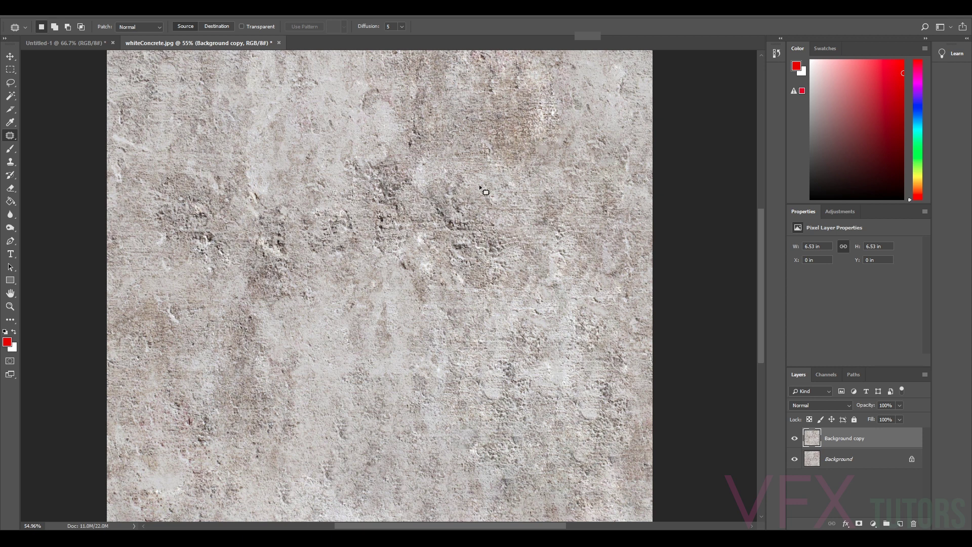
scroll(395, 222, down, 2)
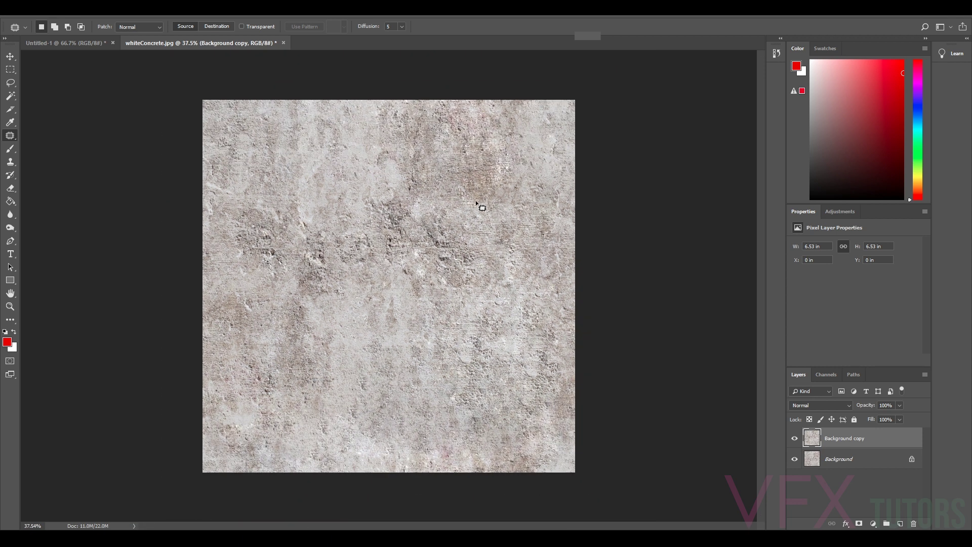
scroll(395, 275, up, 2)
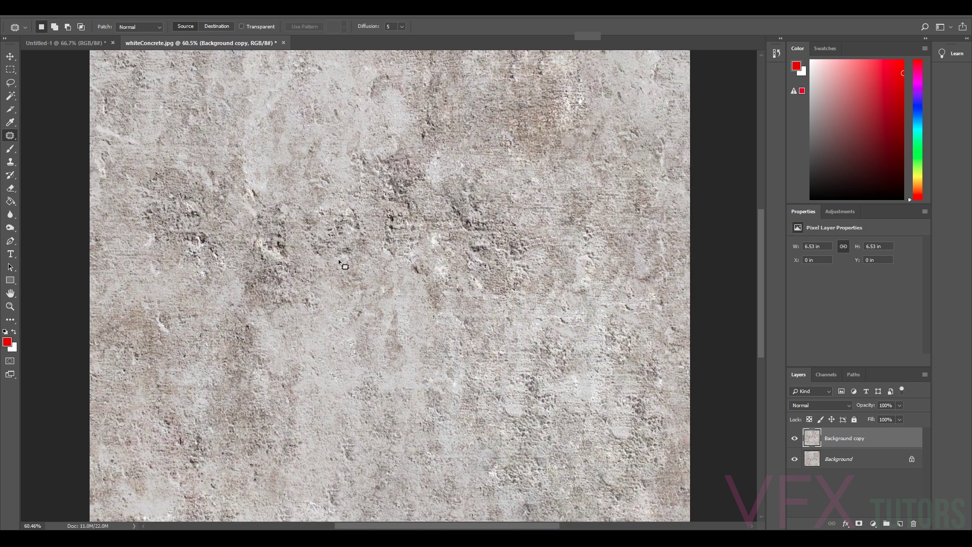
scroll(290, 247, down, 5)
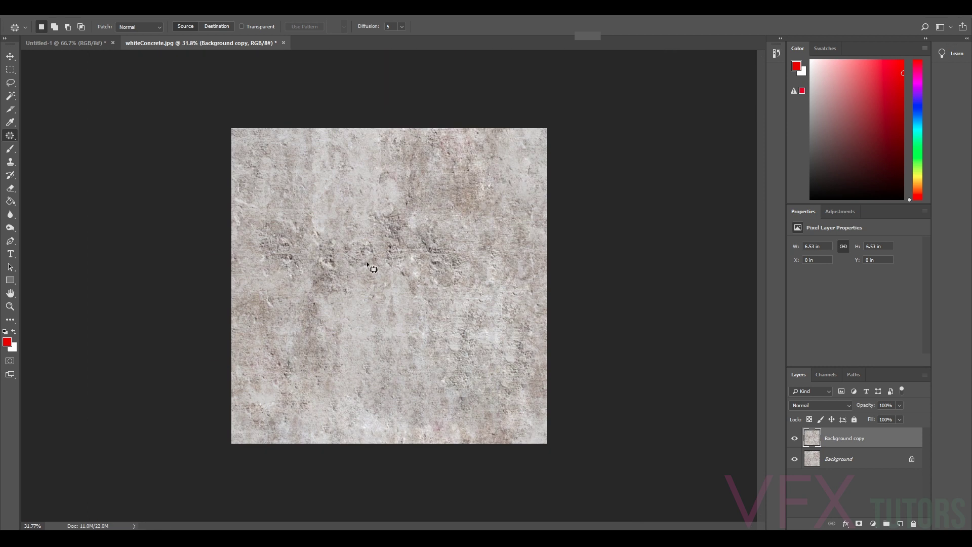
scroll(397, 295, down, 1)
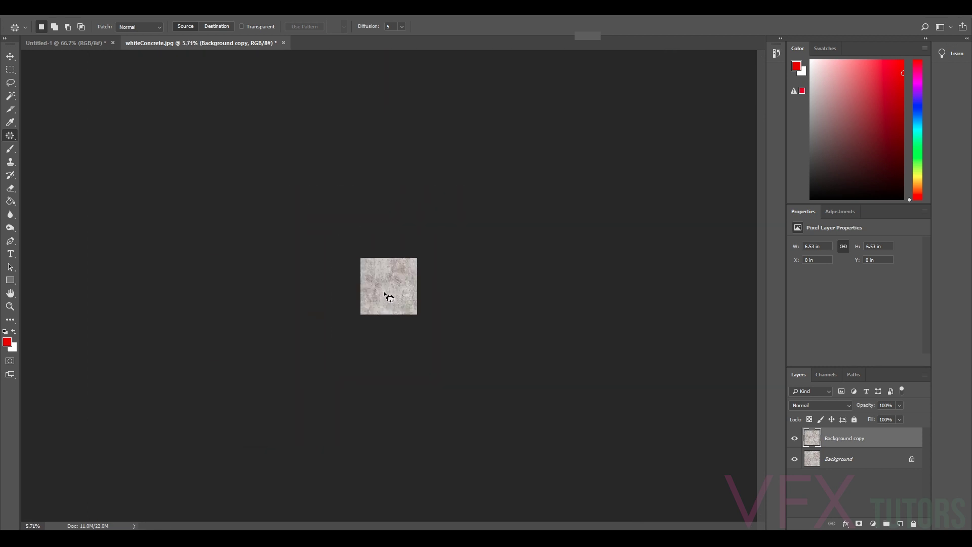
scroll(397, 295, down, 1)
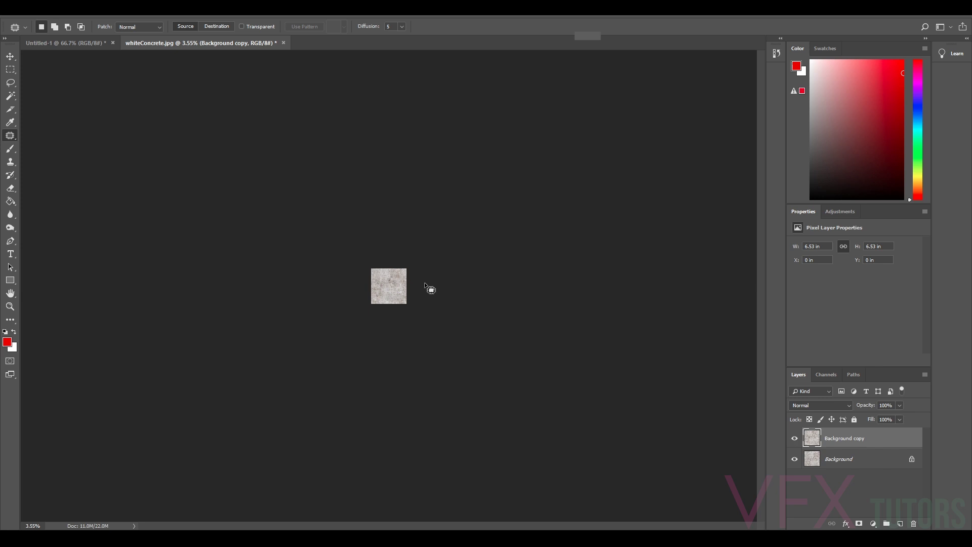
scroll(391, 296, down, 1)
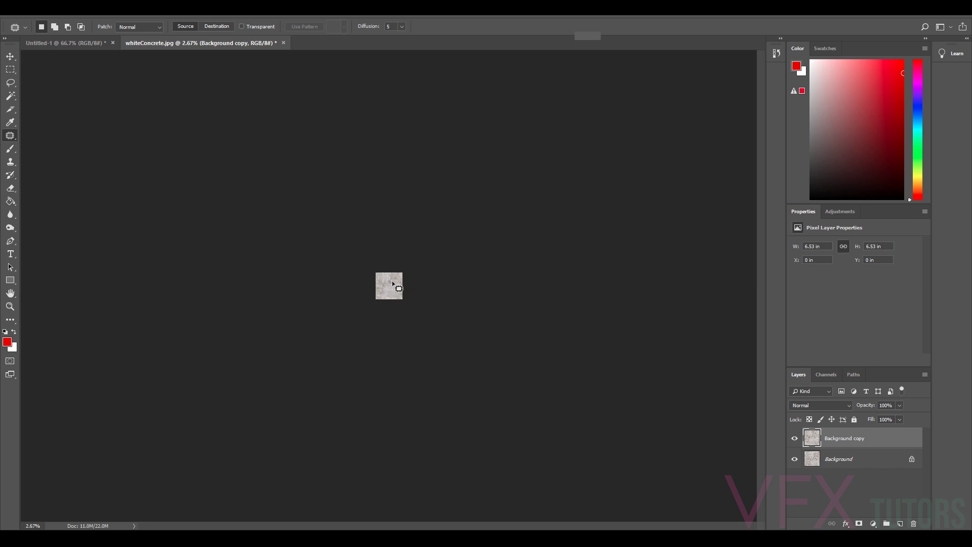
scroll(393, 296, up, 1)
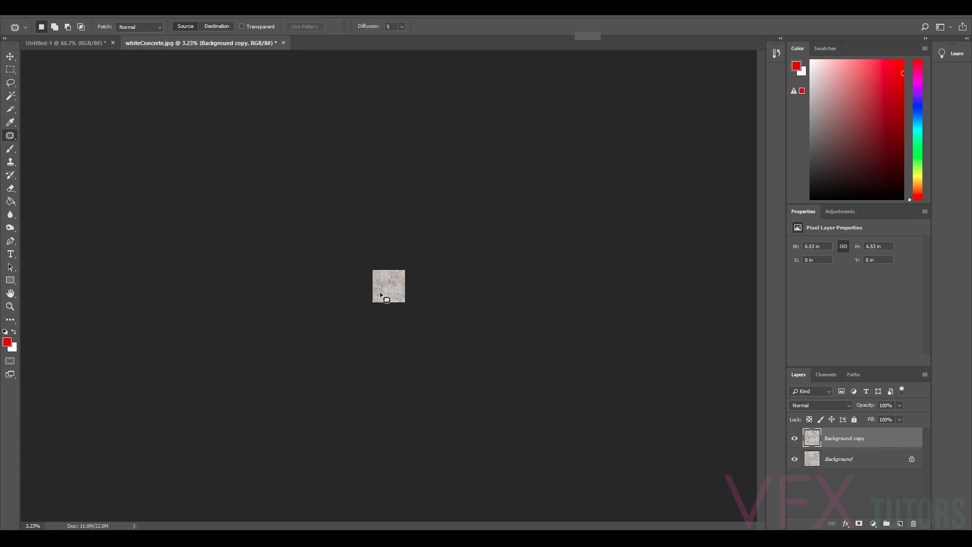
scroll(388, 286, up, 10)
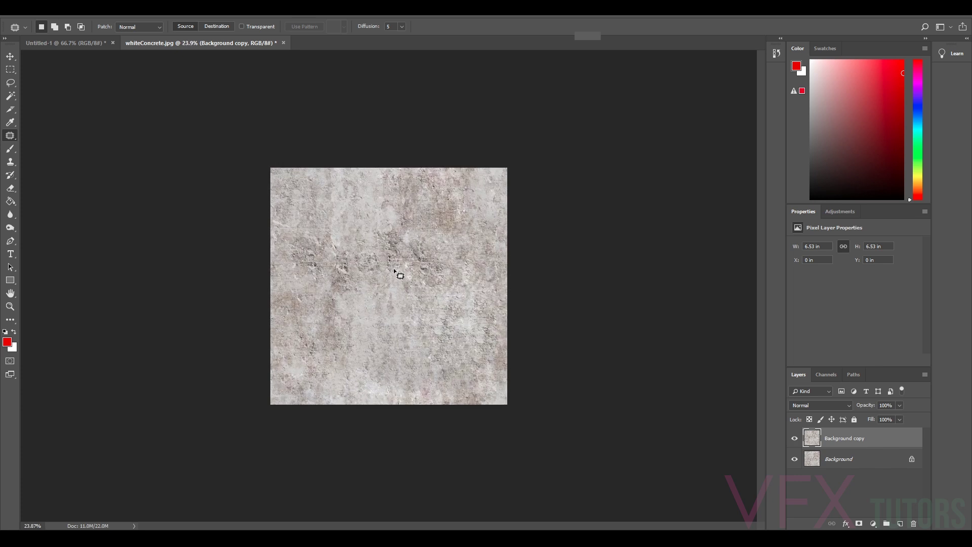
scroll(402, 258, up, 2)
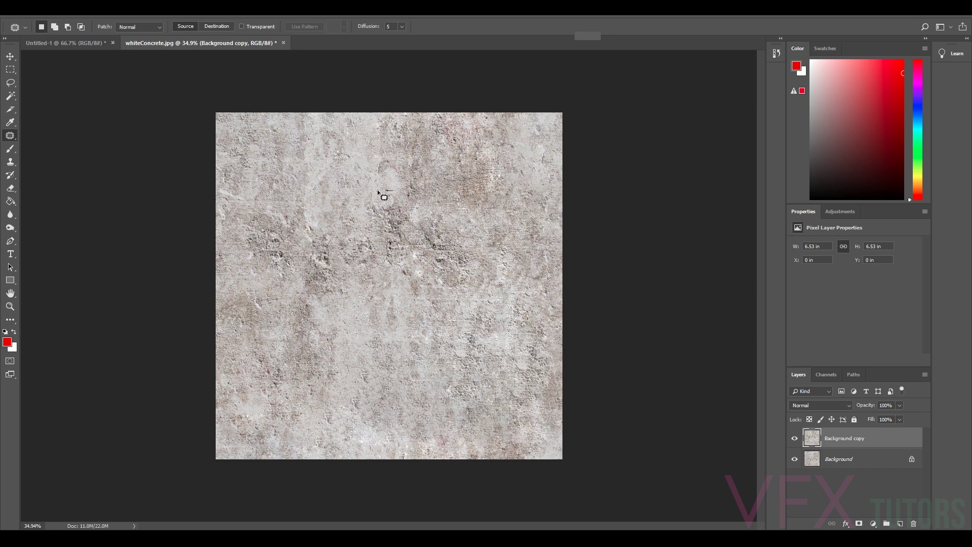
Patch the dark rough areas at the texture's centre and just right of it with smoother concrete from below
mouse_move(378, 192)
mouse_down()
mouse_move(397, 312)
mouse_move(433, 258)
mouse_move(417, 202)
mouse_move(387, 192)
mouse_up()
drag(386, 251, 424, 300)
key(ctrl+d)
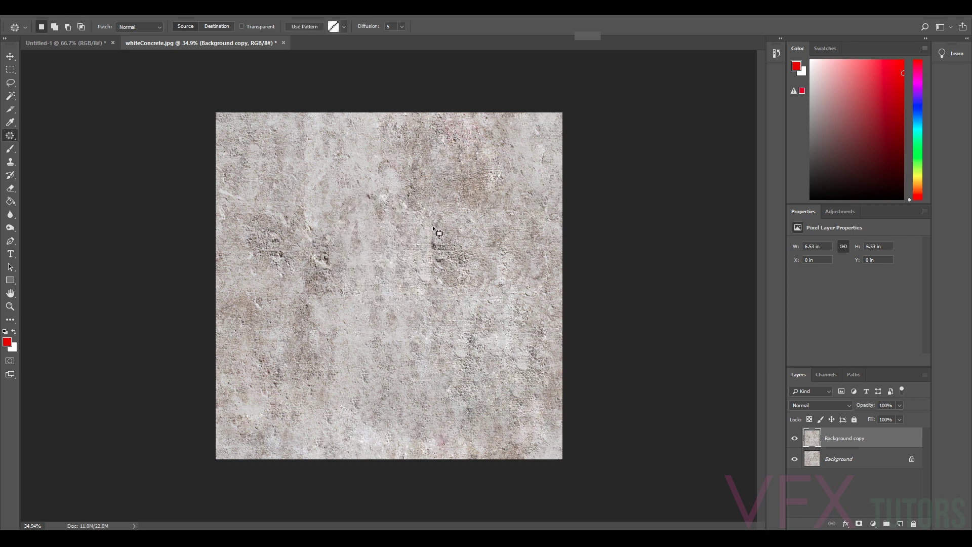
mouse_move(434, 229)
mouse_down()
mouse_move(463, 279)
mouse_move(463, 220)
mouse_up()
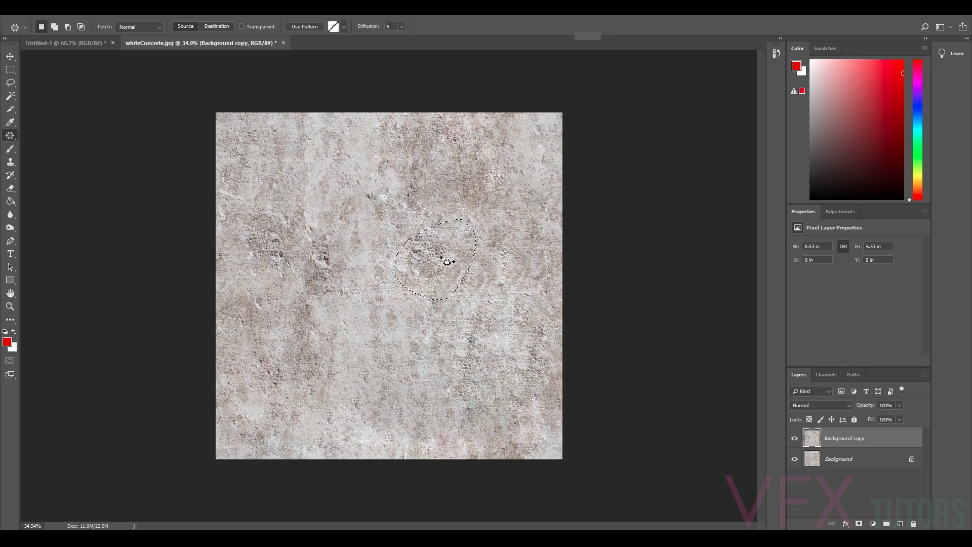
mouse_move(441, 257)
mouse_down()
mouse_move(420, 367)
mouse_move(386, 356)
mouse_up()
Patch the dark rough area left of centre and the blemish in the upper middle with neighbouring concrete, then deselect
mouse_move(323, 179)
mouse_down()
mouse_move(304, 184)
mouse_move(304, 286)
mouse_move(325, 206)
mouse_up()
mouse_move(322, 244)
mouse_down()
mouse_move(366, 274)
mouse_move(384, 258)
mouse_up()
key(ctrl+d)
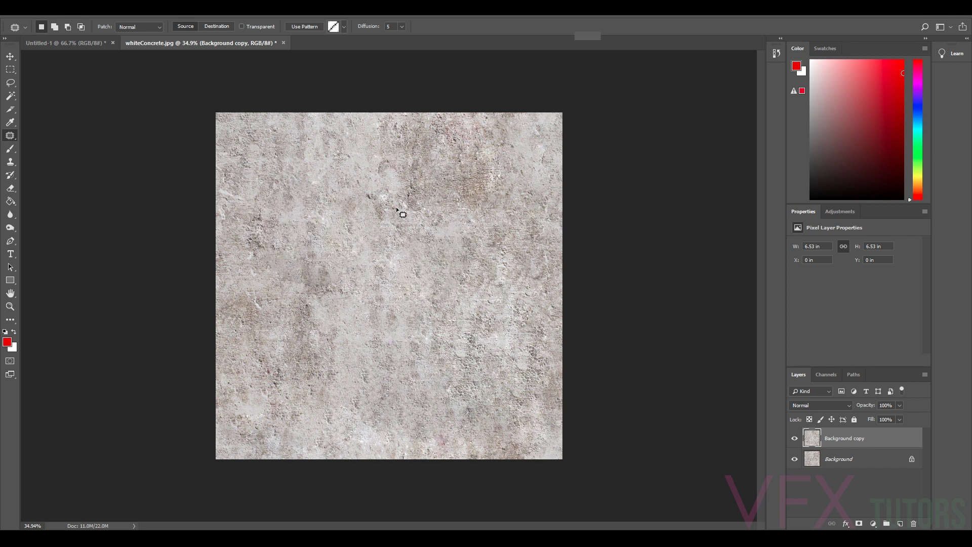
mouse_move(411, 157)
mouse_down()
mouse_move(428, 226)
mouse_move(434, 158)
mouse_up()
scroll(425, 226, down, 3)
key(ctrl+d)
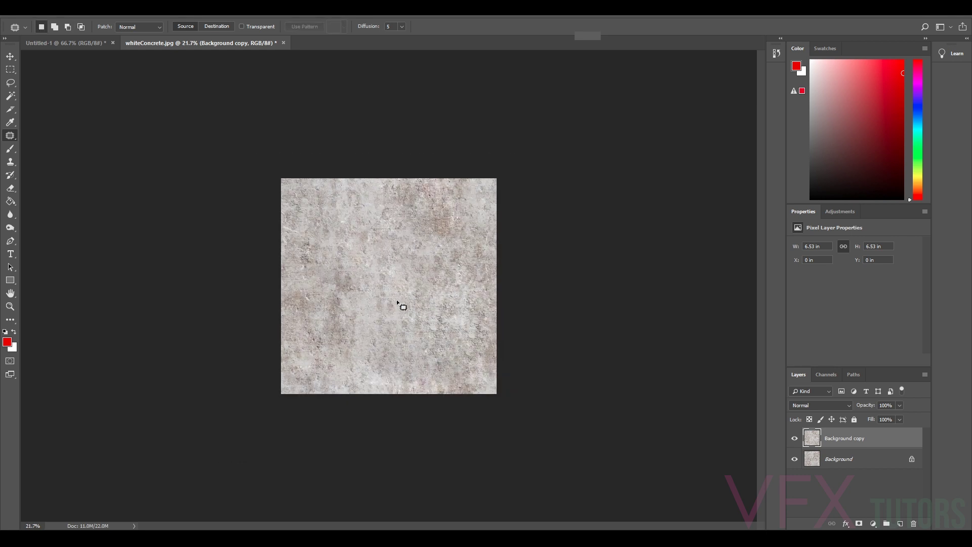
Patch the uneven concrete around the texture's centre with adjacent texture and clear the selection
scroll(398, 301, up, 3)
mouse_move(389, 259)
mouse_down()
mouse_move(360, 295)
mouse_move(402, 290)
mouse_move(381, 268)
mouse_up()
mouse_move(383, 277)
mouse_down()
mouse_move(384, 245)
mouse_move(349, 295)
mouse_move(380, 341)
mouse_move(387, 278)
mouse_up()
key(ctrl+d)
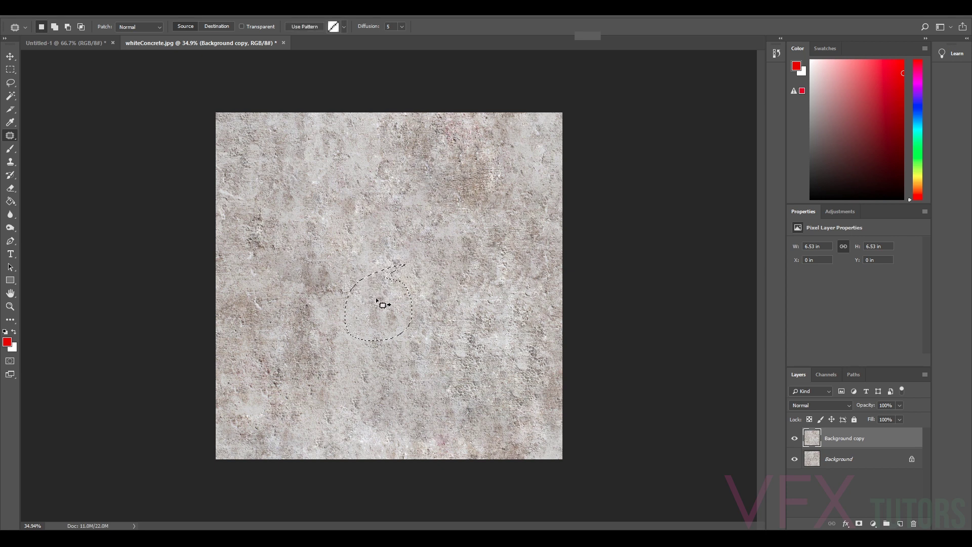
key(ctrl+d)
Replace the smooth area just below the texture's centre with rougher concrete from its right, then deselect
mouse_move(416, 343)
mouse_down()
mouse_move(381, 358)
mouse_move(430, 353)
mouse_up()
drag(402, 363, 462, 334)
key(ctrl+d)
scroll(457, 298, down, 8)
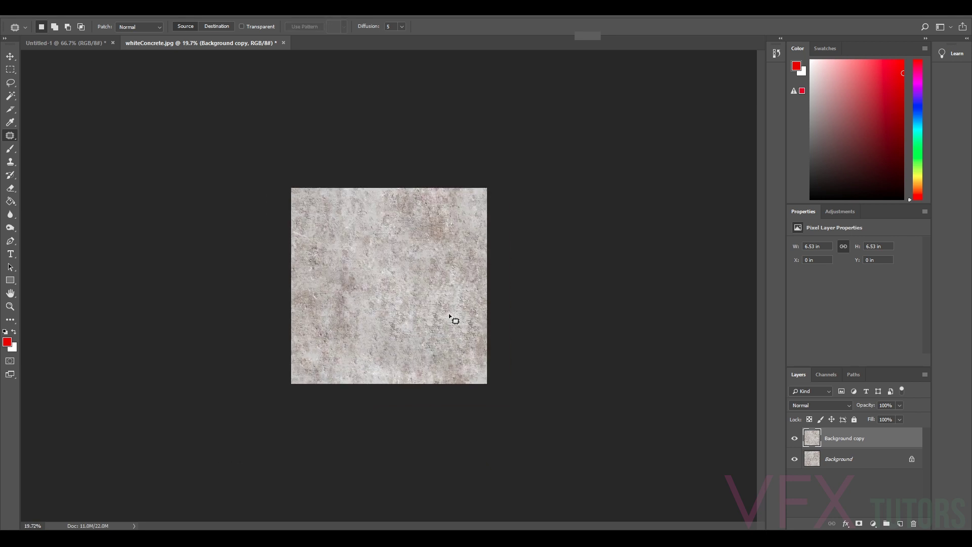
Patch the dark stain left of the texture's centre with neighbouring concrete and clear the selection
scroll(402, 296, up, 3)
scroll(398, 299, up, 6)
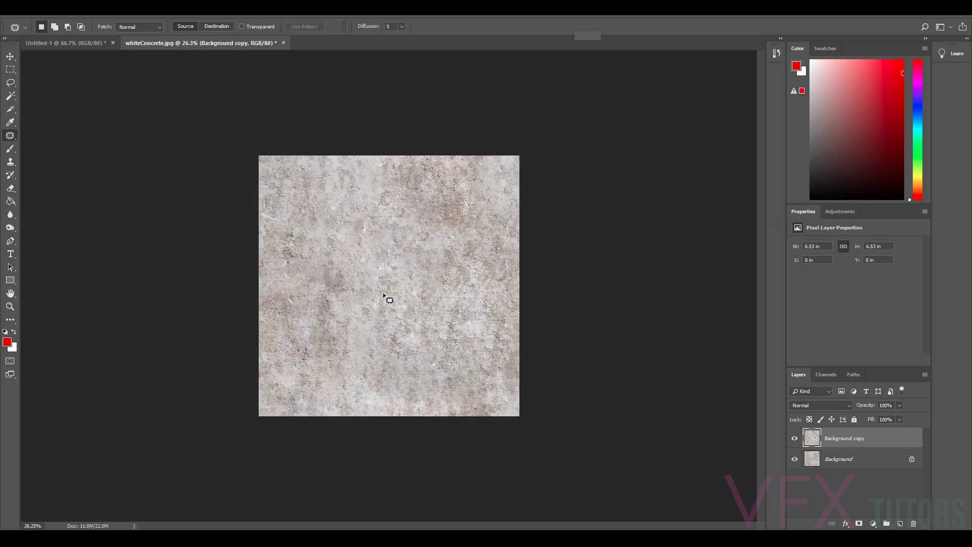
mouse_move(353, 258)
mouse_down()
mouse_move(276, 244)
mouse_move(280, 337)
mouse_move(349, 289)
mouse_move(389, 252)
mouse_up()
mouse_move(366, 311)
mouse_down()
mouse_move(342, 413)
mouse_move(263, 311)
mouse_move(304, 336)
mouse_move(372, 308)
mouse_move(285, 397)
mouse_move(330, 327)
mouse_up()
key(ctrl+d)
Patch the brown streak in the texture's lower left with rougher concrete from beside it, then deselect
scroll(337, 356, down, 3)
scroll(331, 330, up, 4)
drag(329, 361, 401, 365)
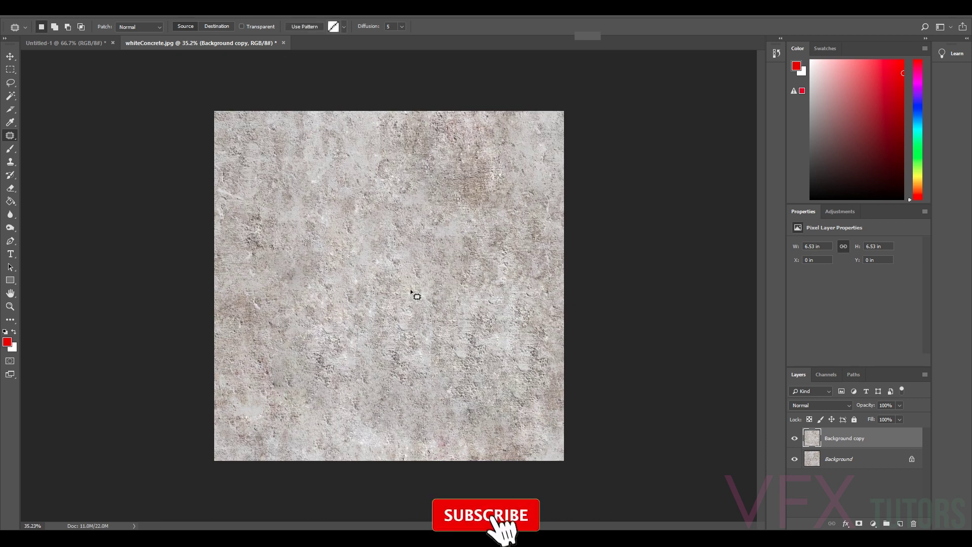
key(ctrl+d)
scroll(415, 293, down, 2)
scroll(408, 319, down, 5)
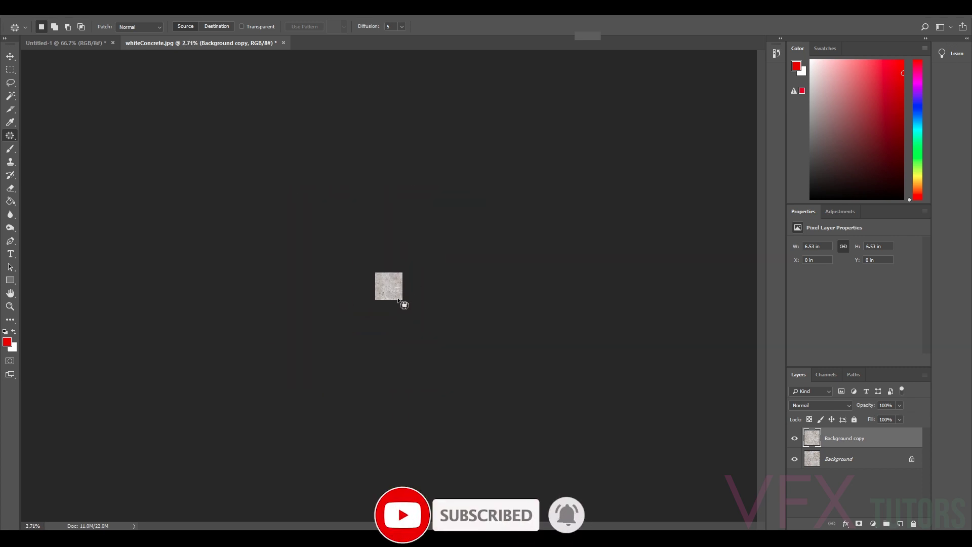
scroll(393, 278, up, 2)
scroll(393, 278, up, 2)
scroll(394, 278, down, 3)
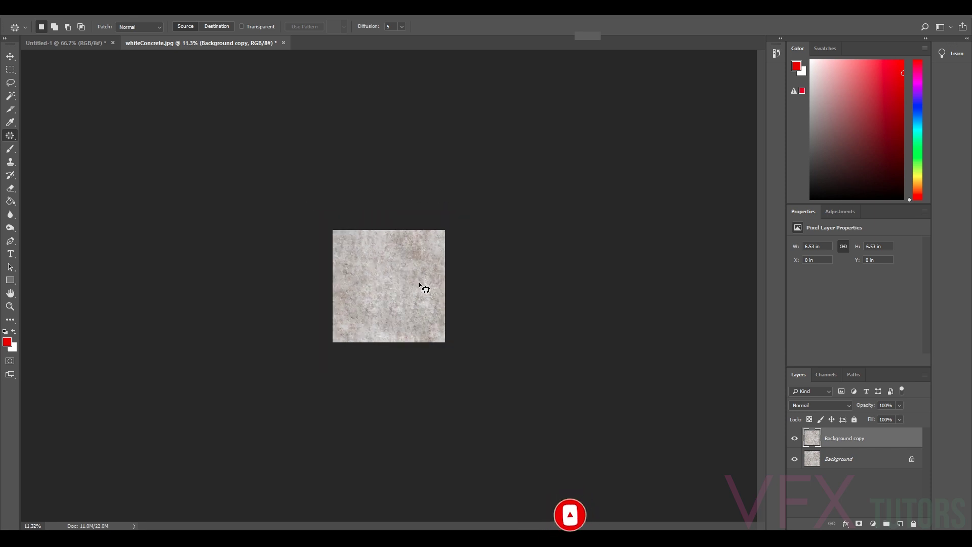
Patch the brown stains in the texture's upper right with cleaner concrete from lower down, then deselect
scroll(396, 278, up, 2)
scroll(397, 278, up, 4)
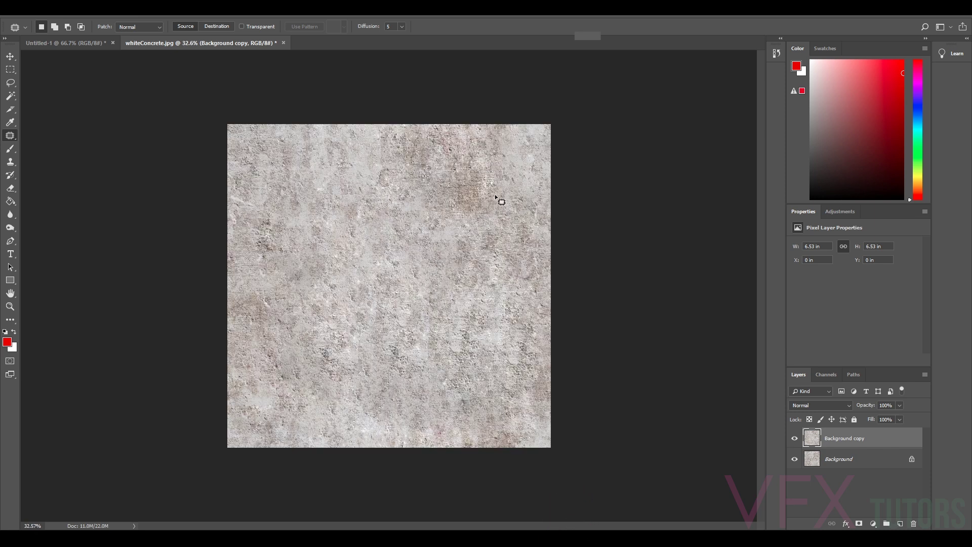
mouse_move(505, 137)
mouse_down()
mouse_move(425, 138)
mouse_move(396, 181)
mouse_move(492, 197)
mouse_move(502, 162)
mouse_up()
drag(440, 165, 399, 252)
mouse_move(483, 182)
mouse_down()
mouse_move(436, 198)
mouse_move(515, 215)
mouse_move(499, 190)
mouse_up()
drag(459, 240, 430, 293)
key(ctrl+d)
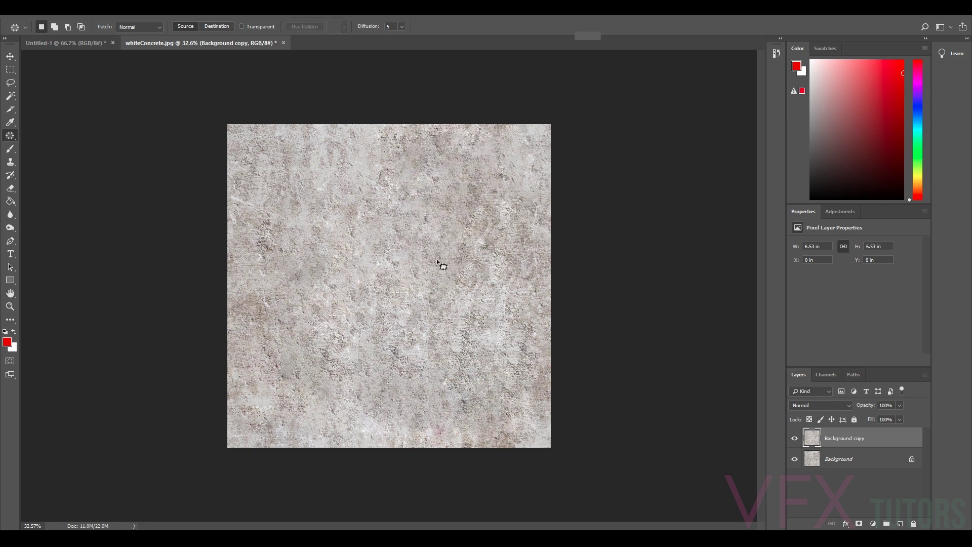
Patch the brownish area by the texture's left edge, just below mid-height, with neighbouring concrete and clear the selection
scroll(294, 375, down, 6)
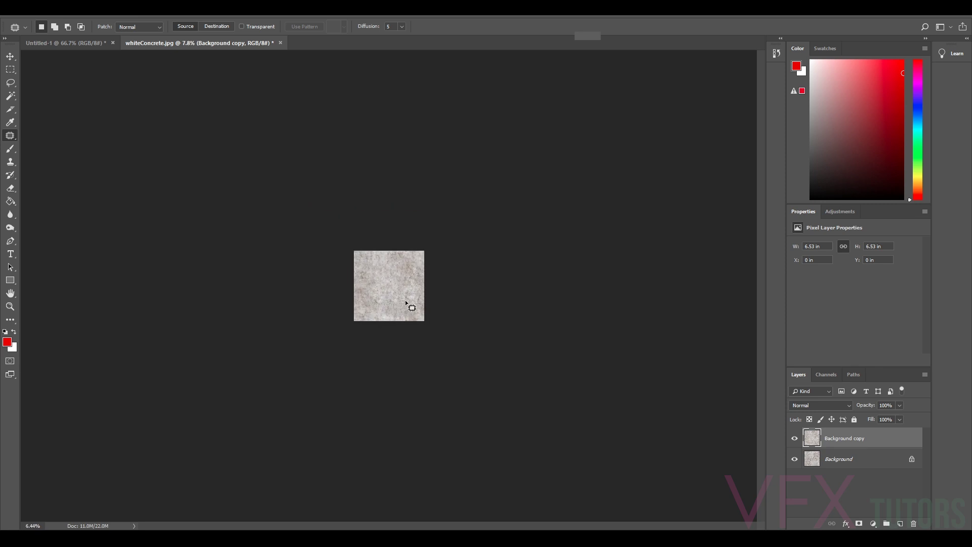
scroll(402, 299, up, 3)
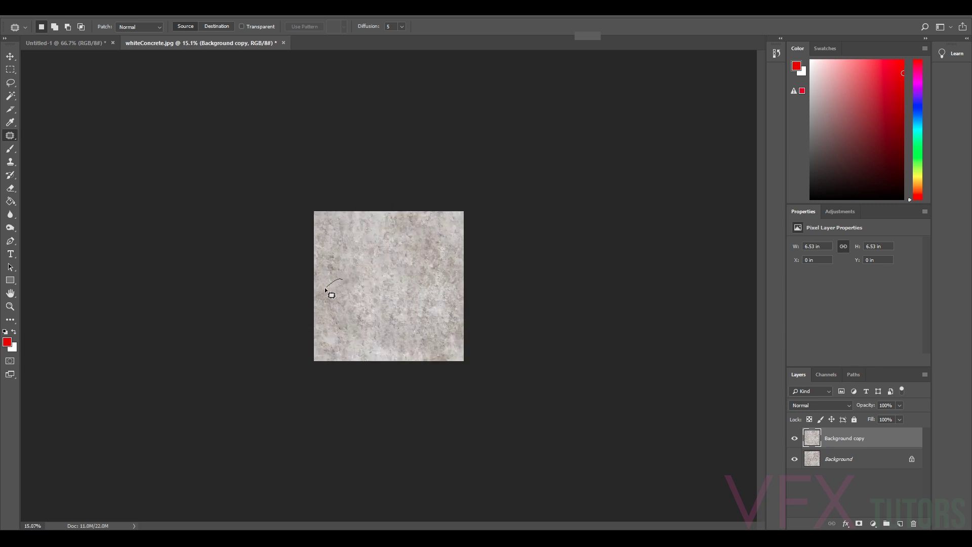
mouse_move(320, 303)
mouse_down()
mouse_move(341, 328)
mouse_move(364, 293)
mouse_up()
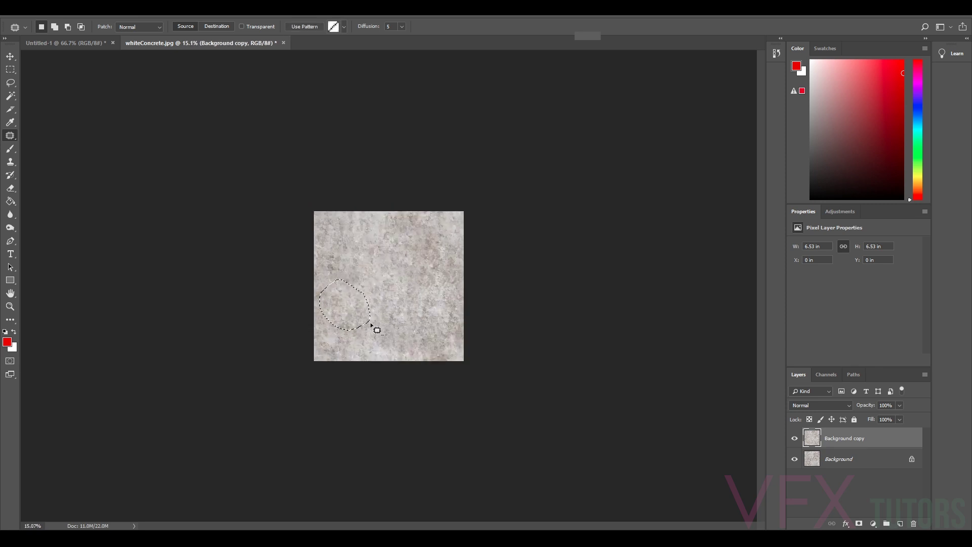
scroll(373, 326, down, 2)
scroll(377, 322, up, 2)
key(ctrl+d)
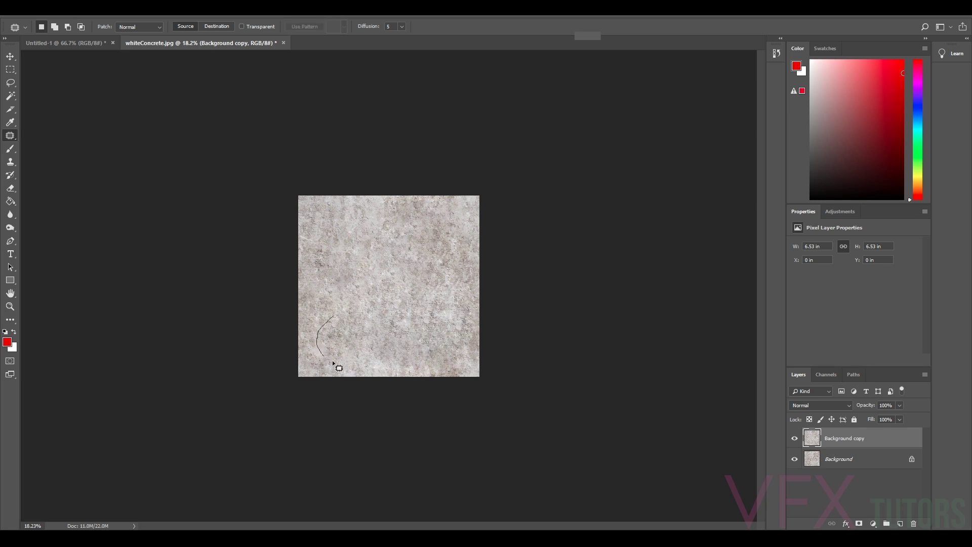
Patch the uneven area near the texture's lower-left corner with neighbouring concrete, then deselect
drag(335, 363, 369, 349)
scroll(381, 319, up, 2)
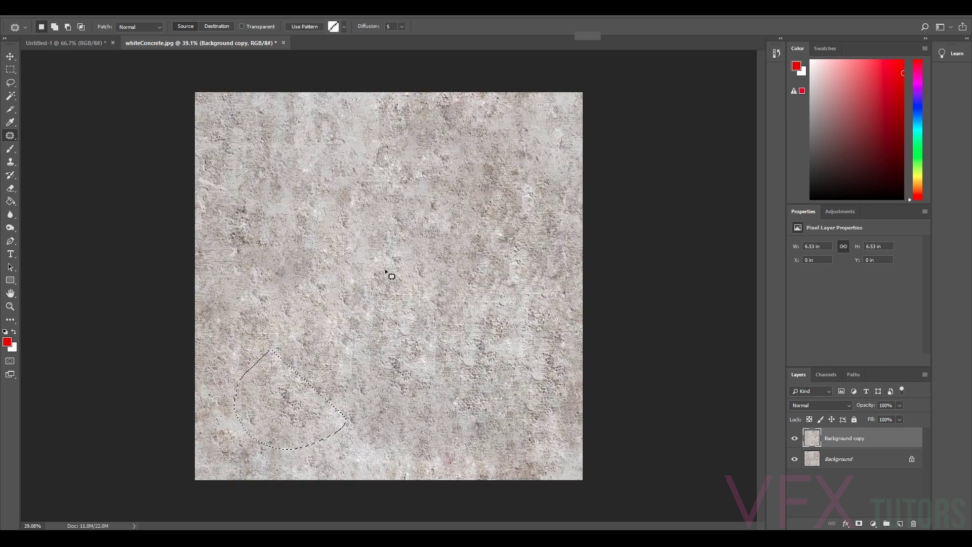
key(ctrl+d)
Patch the small dark pit left of the texture's centre with smoother concrete from above it and deselect
scroll(349, 307, up, 2)
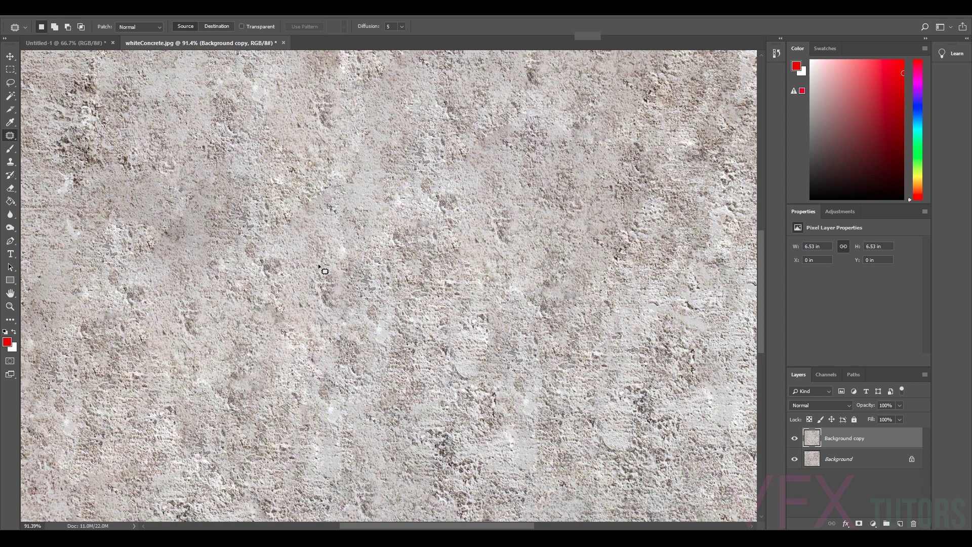
drag(330, 272, 338, 284)
drag(328, 282, 336, 217)
key(ctrl+d)
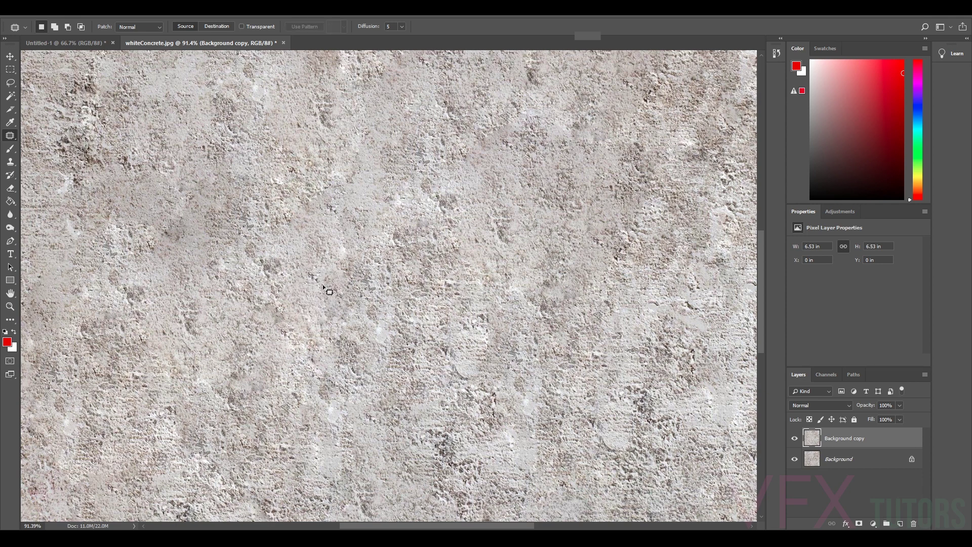
Patch another small spot left of the texture's centre with concrete from directly above, then clear the selection
scroll(382, 276, down, 2)
scroll(383, 276, down, 1)
scroll(306, 282, up, 2)
mouse_move(318, 273)
mouse_down()
mouse_move(289, 293)
mouse_move(321, 319)
mouse_move(323, 284)
mouse_up()
mouse_move(325, 292)
mouse_down()
mouse_move(332, 246)
mouse_move(321, 228)
mouse_up()
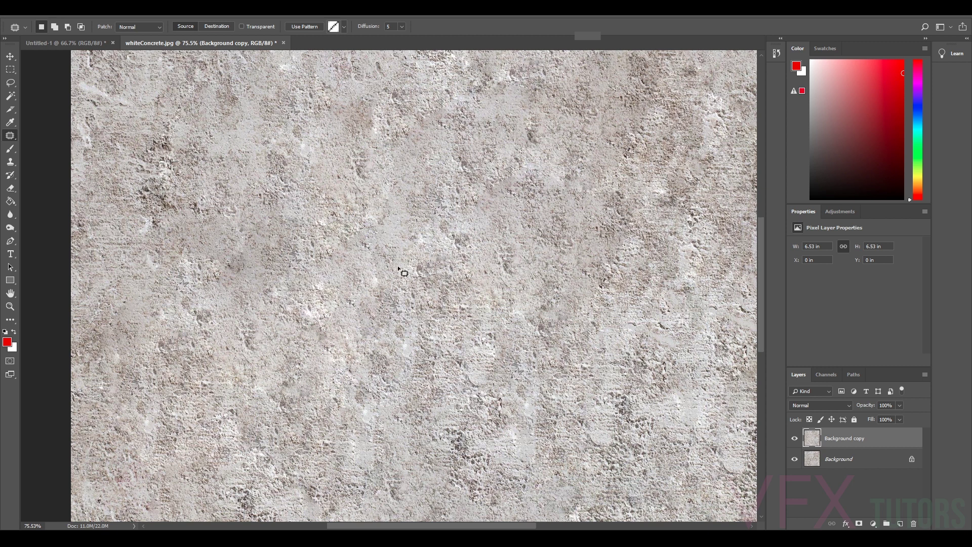
key(ctrl+d)
Patch the conspicuous areas at the texture's centre and just above it to the right, then deselect
scroll(437, 298, down, 2)
scroll(400, 268, up, 1)
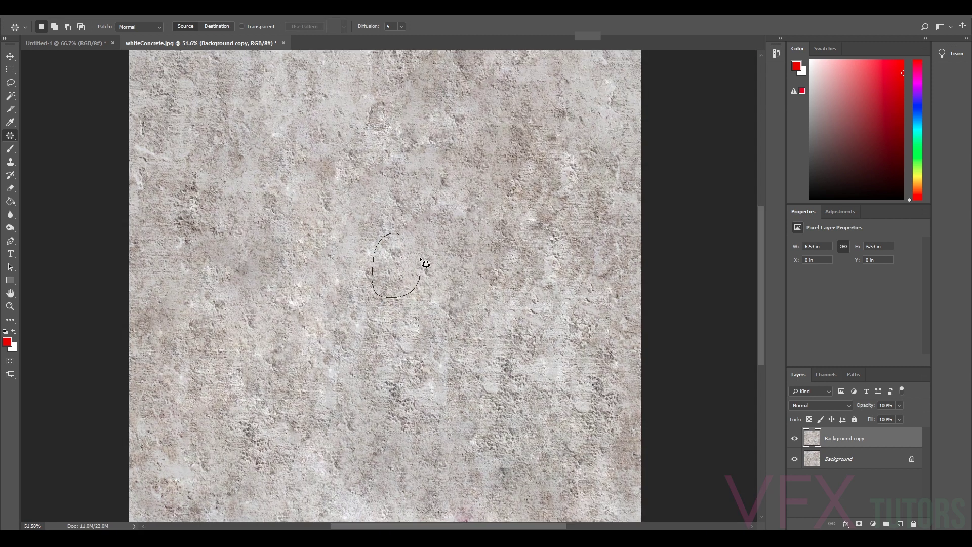
drag(420, 259, 387, 256)
mouse_move(450, 162)
mouse_down()
mouse_move(414, 208)
mouse_move(450, 182)
mouse_move(482, 195)
mouse_up()
key(ctrl+d)
Patch the rough area in the texture's right half and the one below its centre, deselecting after each
mouse_move(552, 208)
mouse_down()
mouse_move(563, 244)
mouse_move(536, 219)
mouse_move(478, 228)
mouse_up()
key(ctrl+d)
mouse_move(420, 342)
mouse_down()
mouse_move(374, 383)
mouse_move(423, 373)
mouse_move(430, 397)
mouse_up()
key(ctrl+d)
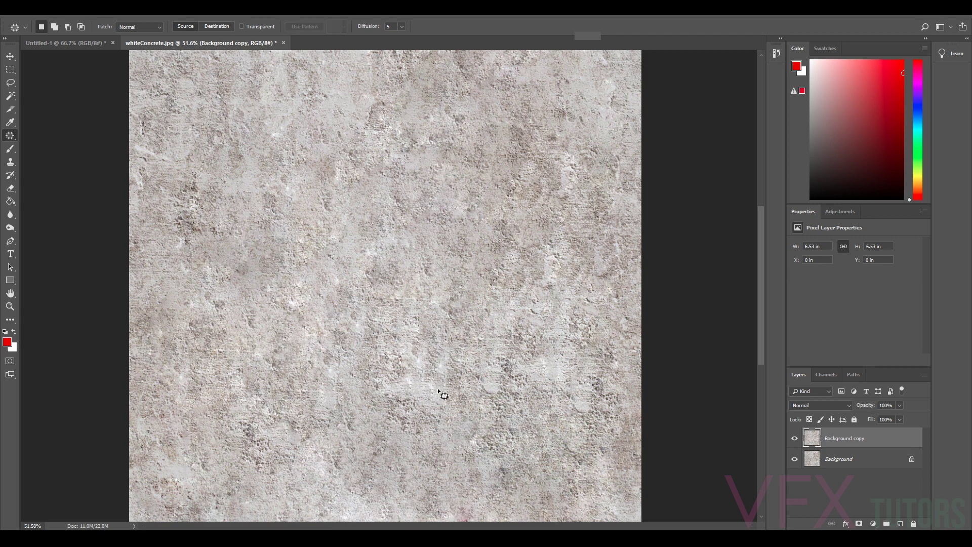
scroll(438, 392, down, 3)
scroll(378, 302, up, 3)
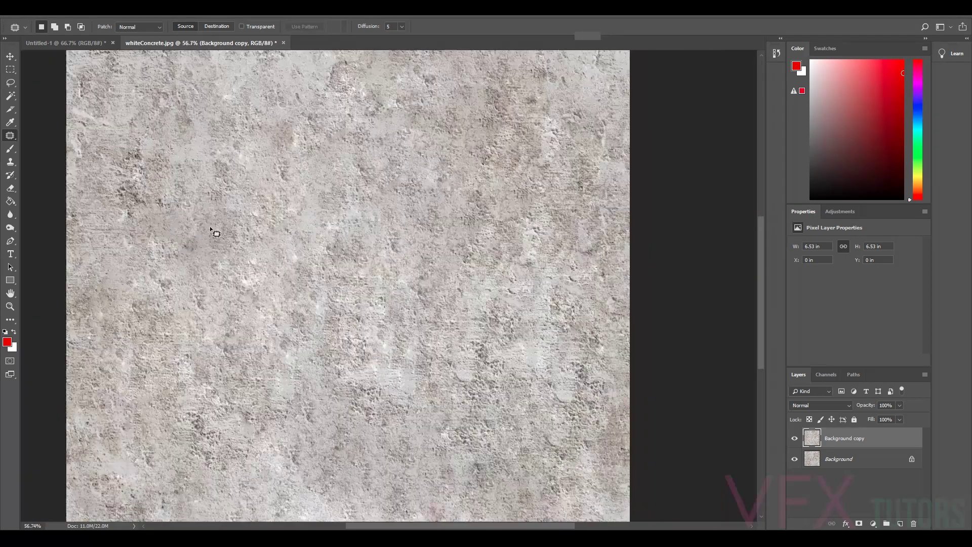
scroll(212, 223, down, 6)
scroll(412, 293, up, 5)
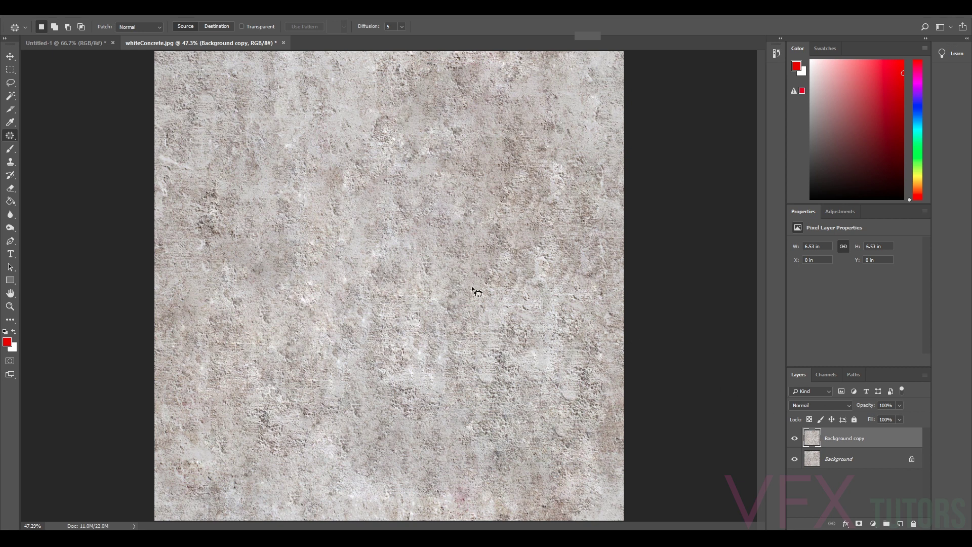
Offset the Background copy layer 200 pixels right and 200 pixels down with Wrap Around for undefined areas
scroll(570, 229, down, 2)
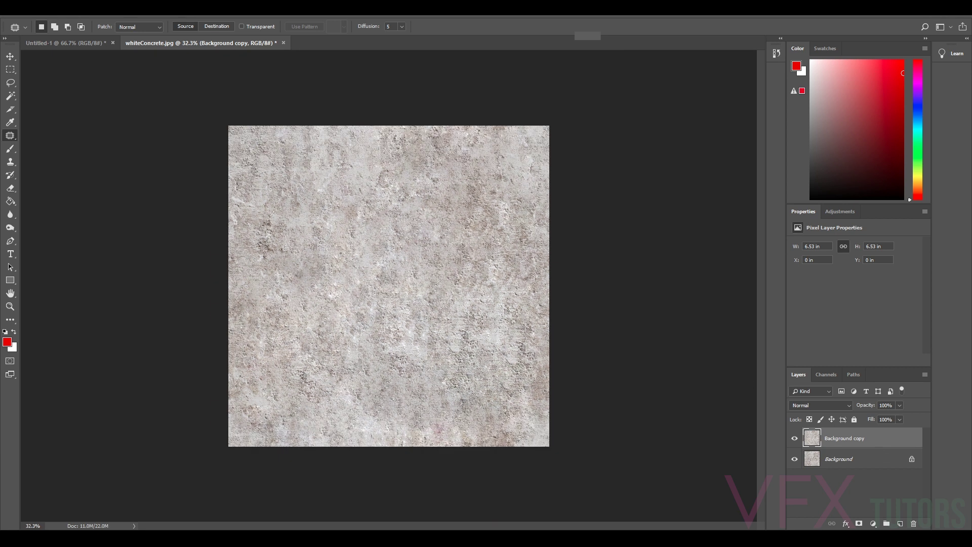
click(159, 14)
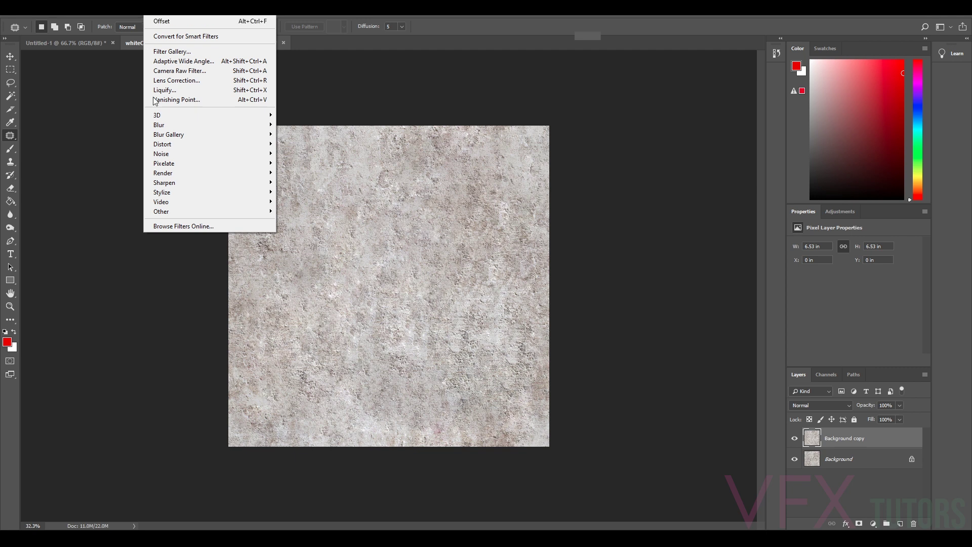
mouse_move(274, 216)
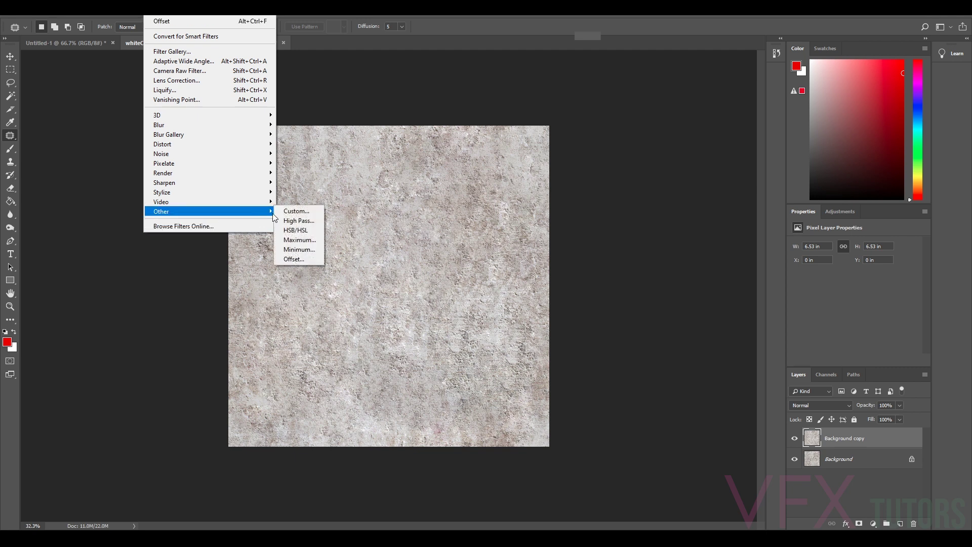
click(294, 260)
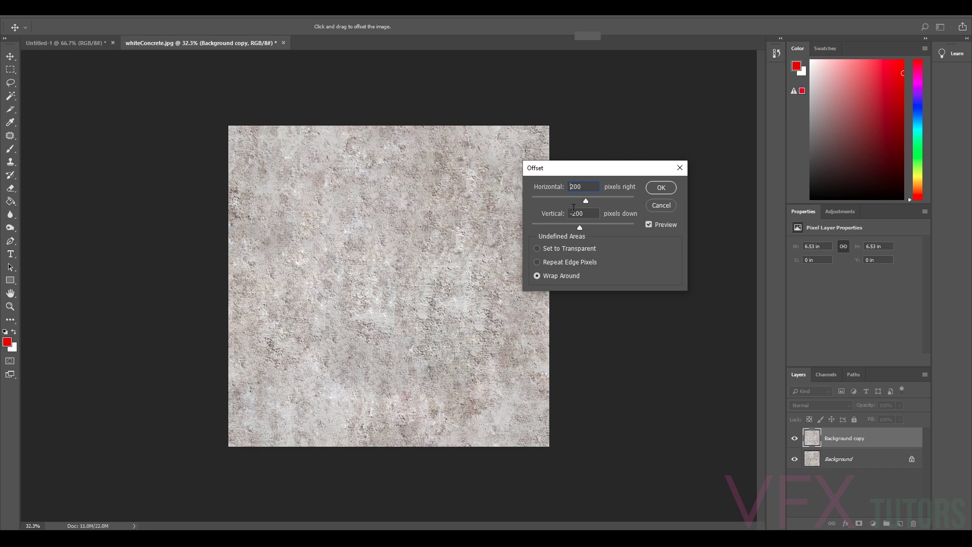
key(Delete)
key(Delete)
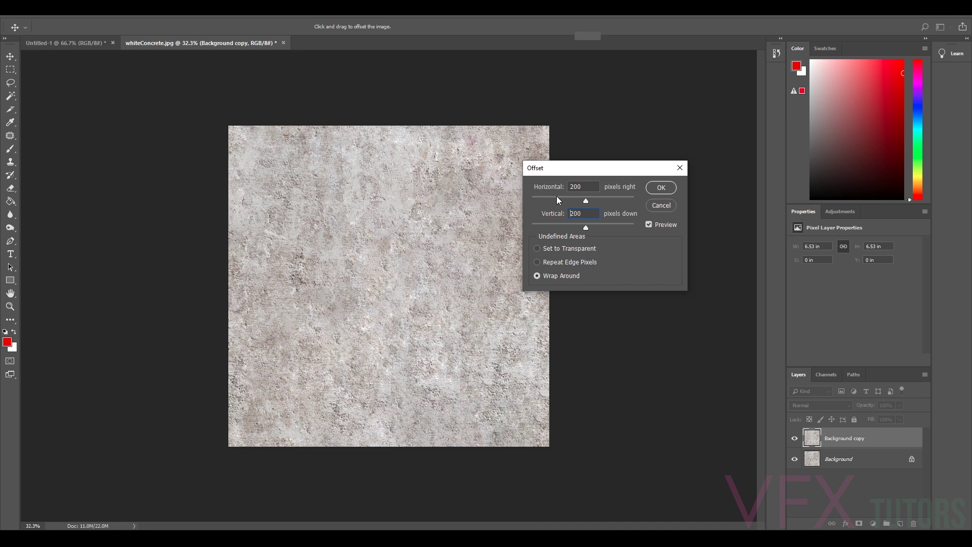
click(661, 188)
key(j)
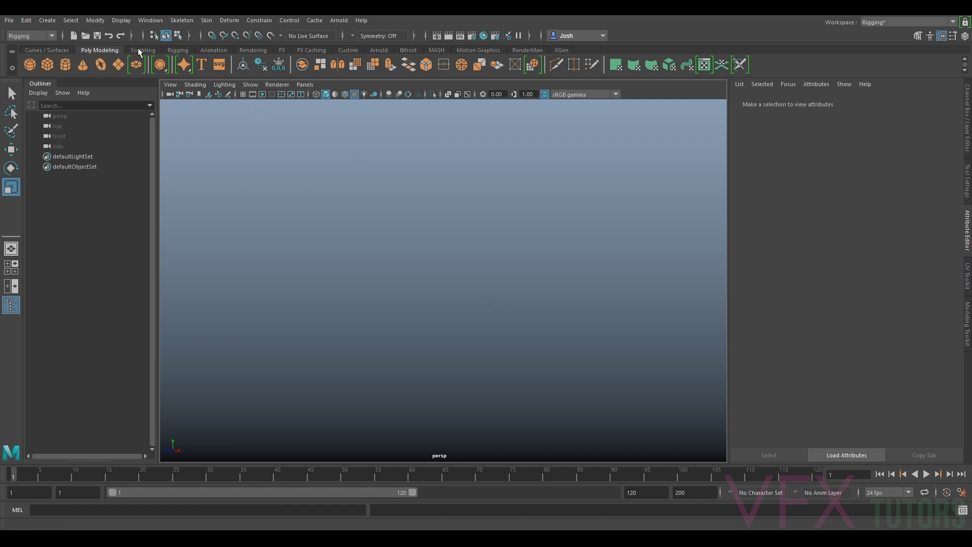
Switch to Maya, create a polygon plane, scale it up uniformly into a large floor and frame it
click(118, 65)
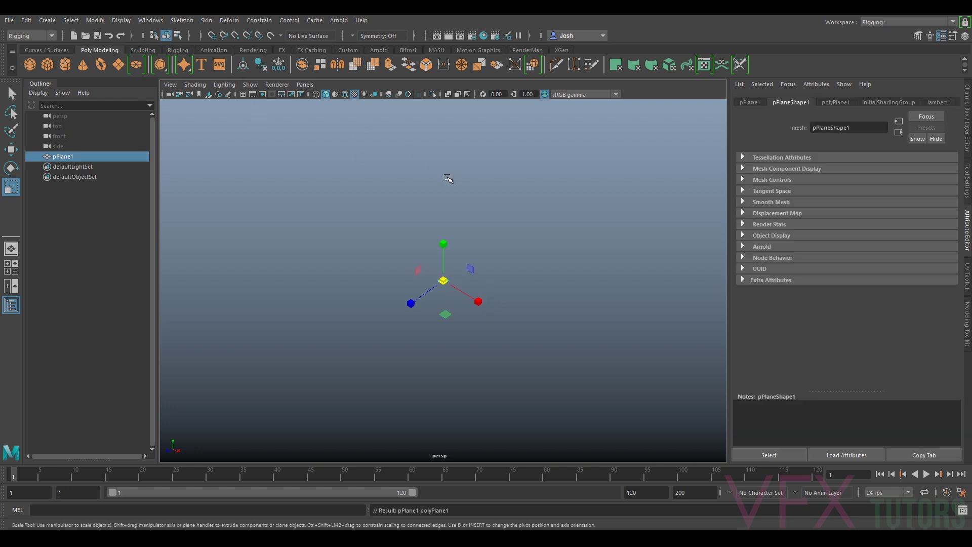
drag(443, 280, 639, 183)
drag(443, 281, 652, 189)
click(671, 163)
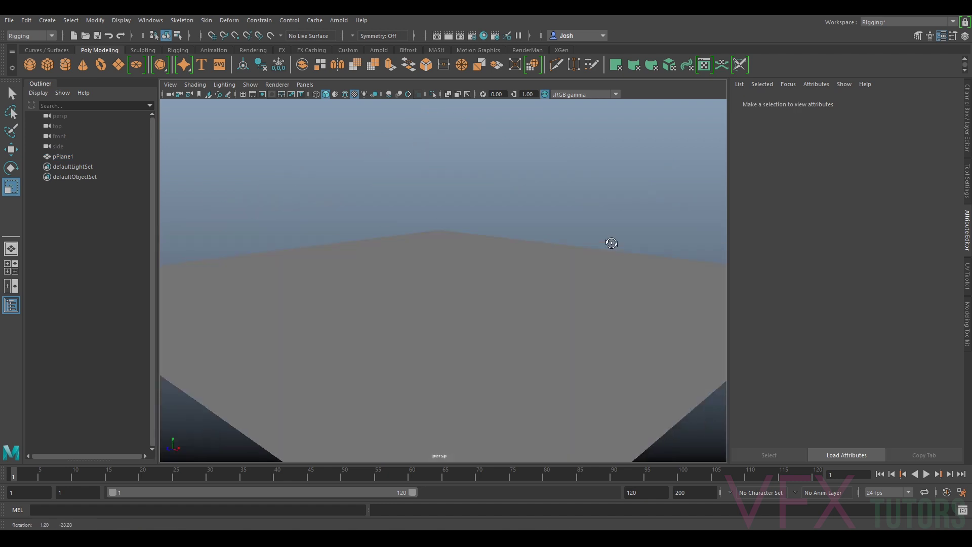
drag(612, 243, 558, 293)
click(557, 294)
key(f)
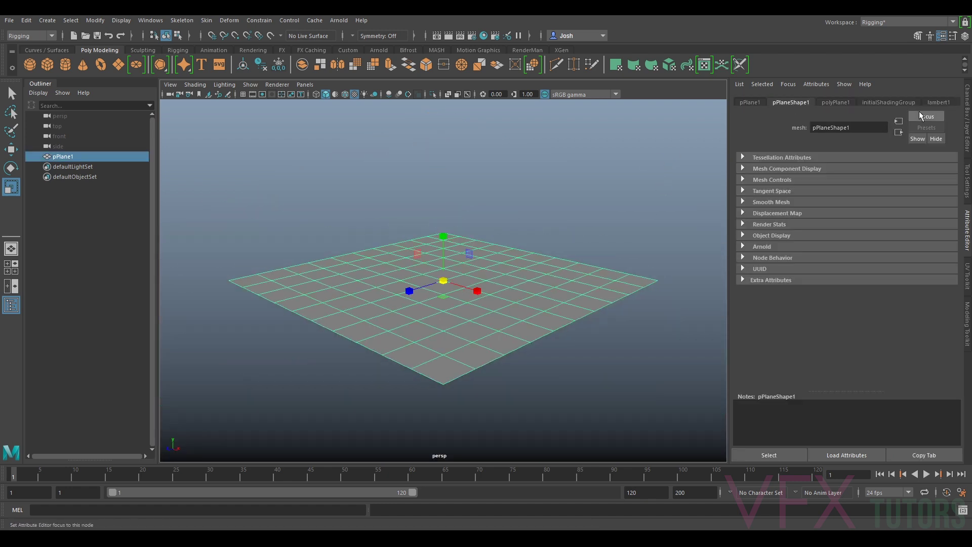
drag(451, 188, 481, 221)
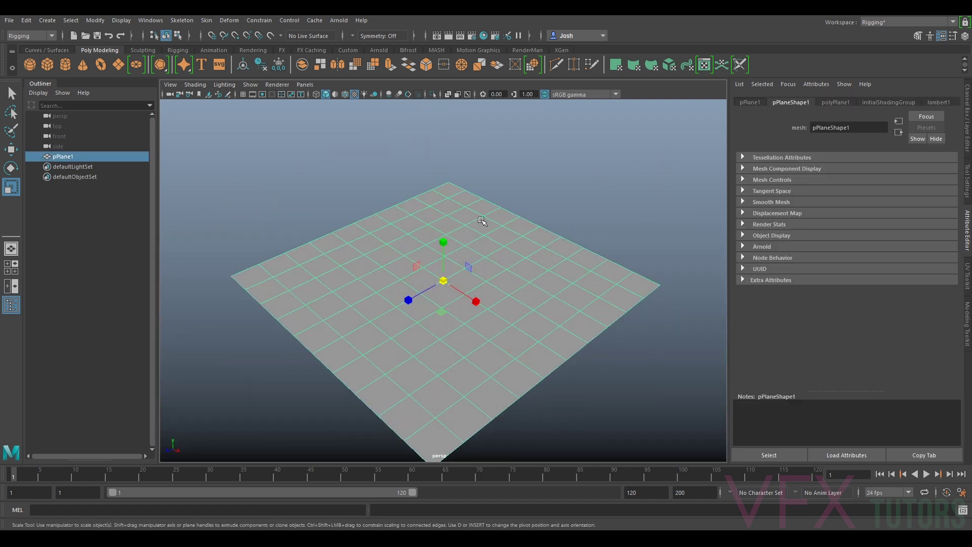
Assign a new Lambert material to the plane
right_click(513, 264)
click(527, 513)
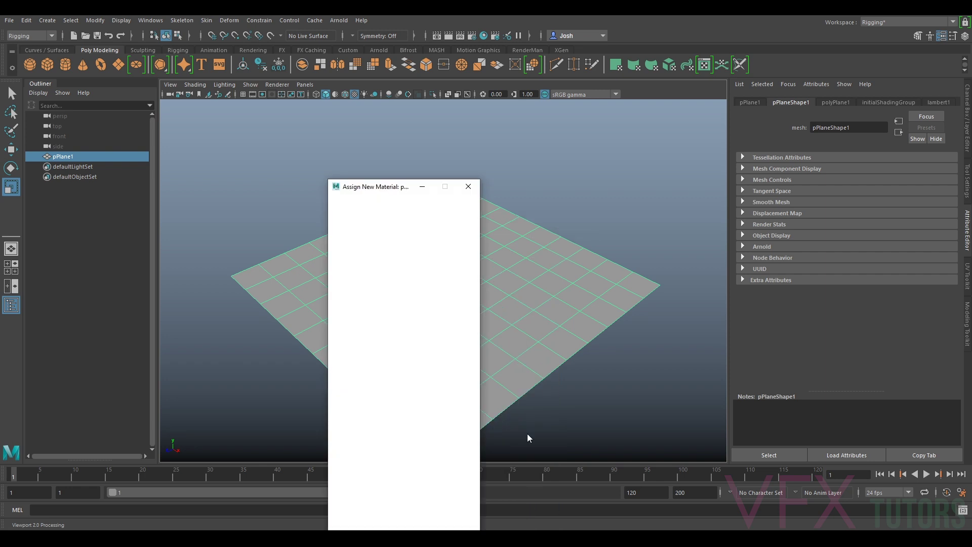
click(412, 355)
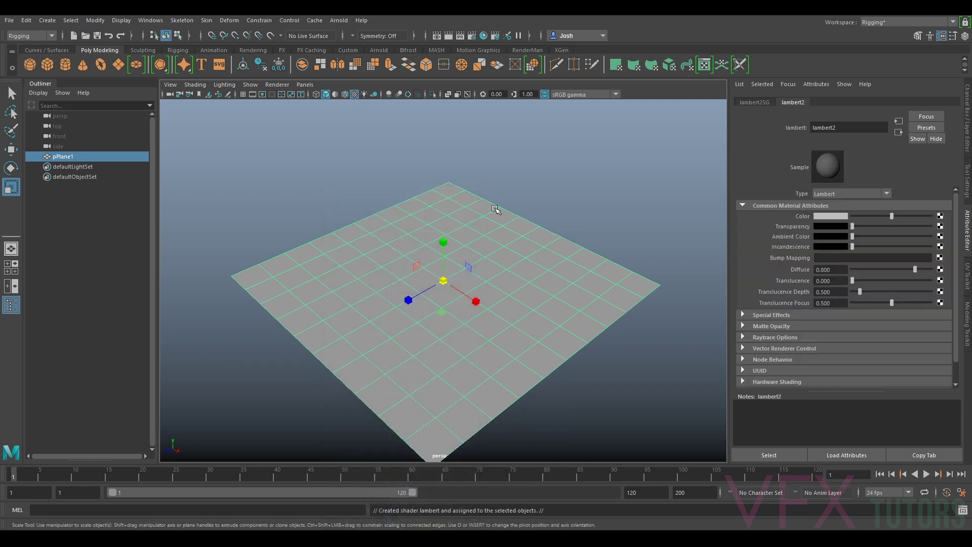
Connect a File texture to the Lambert material's colour and load whiteConcreteTILE_v001.jpg from the BasicRock folder
click(940, 216)
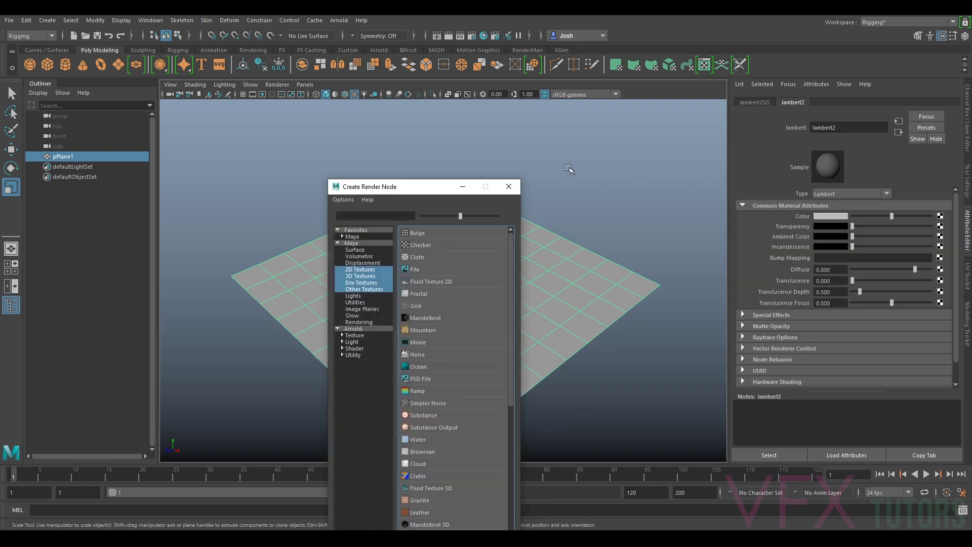
click(430, 270)
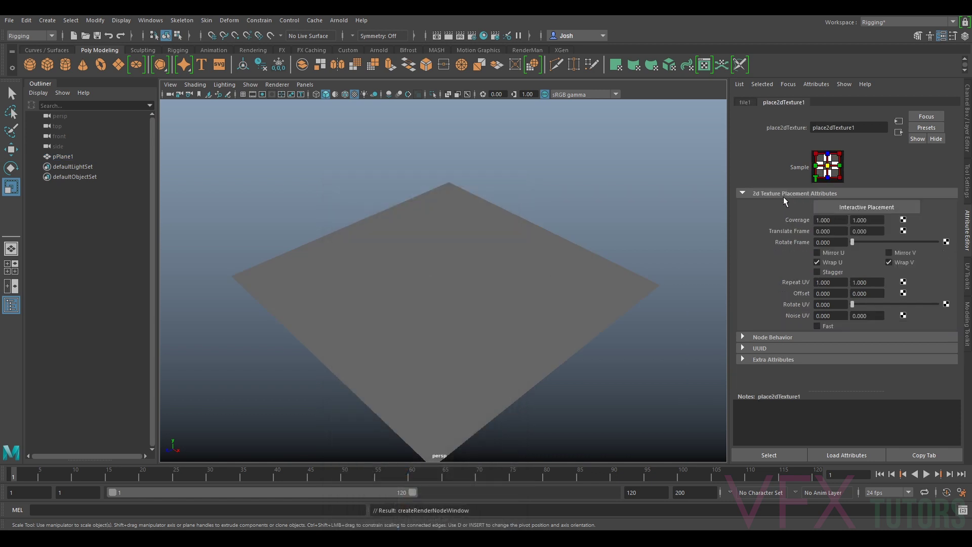
click(747, 100)
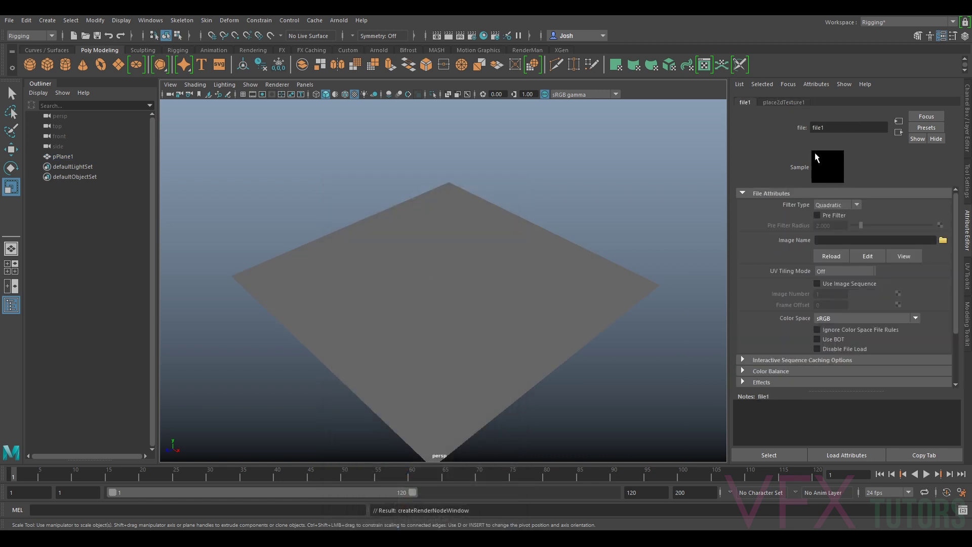
click(943, 240)
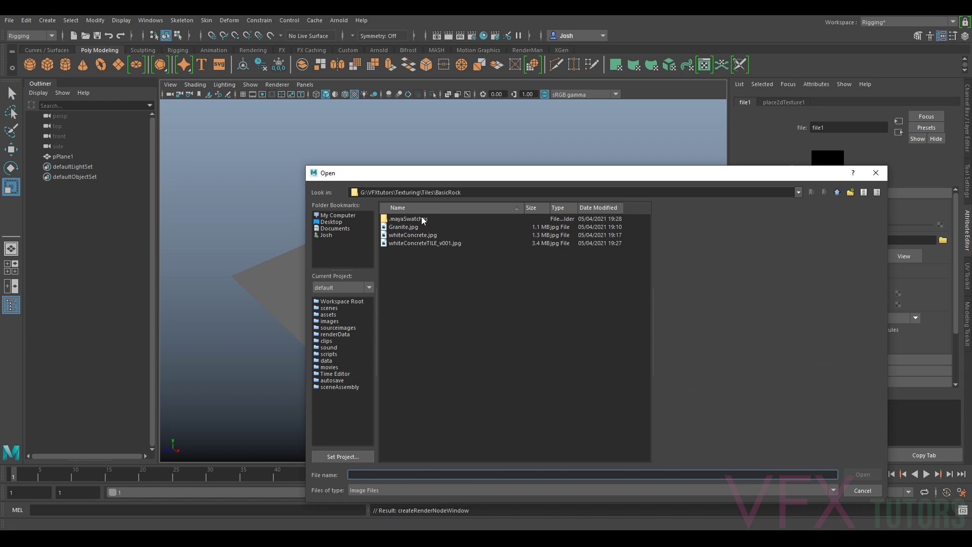
click(416, 243)
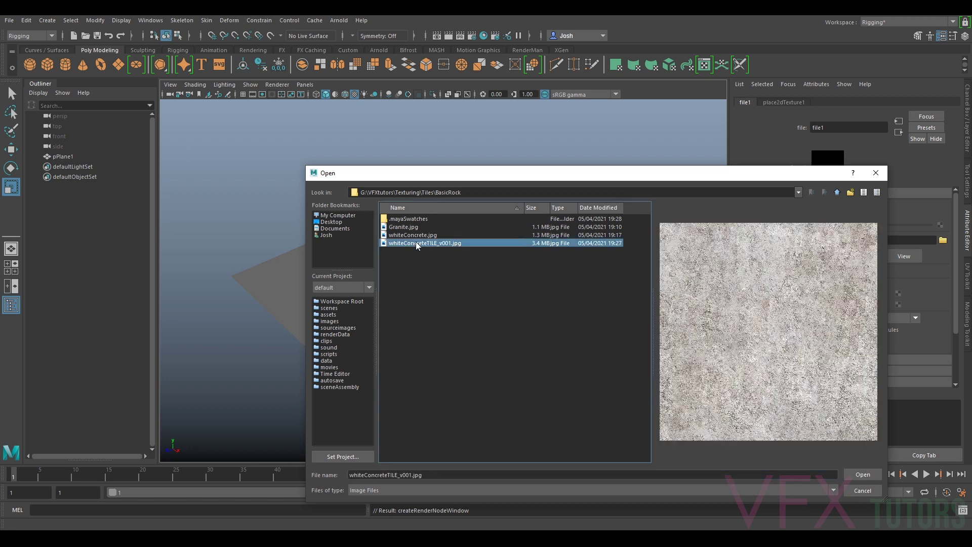
click(863, 475)
Turn the viewport's Hardware Texturing off and on again, then inspect the concrete plane up close with nothing selected
drag(523, 288, 562, 268)
click(195, 85)
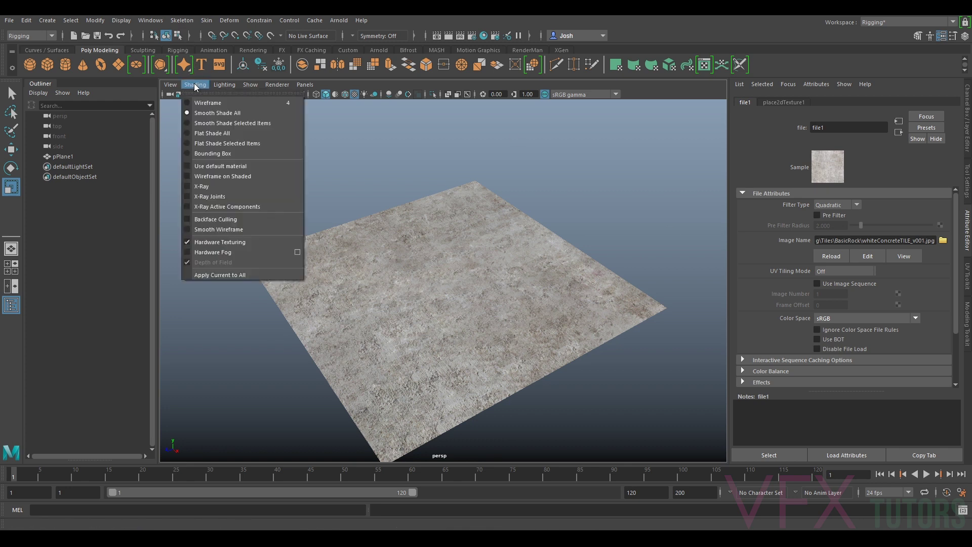
click(225, 242)
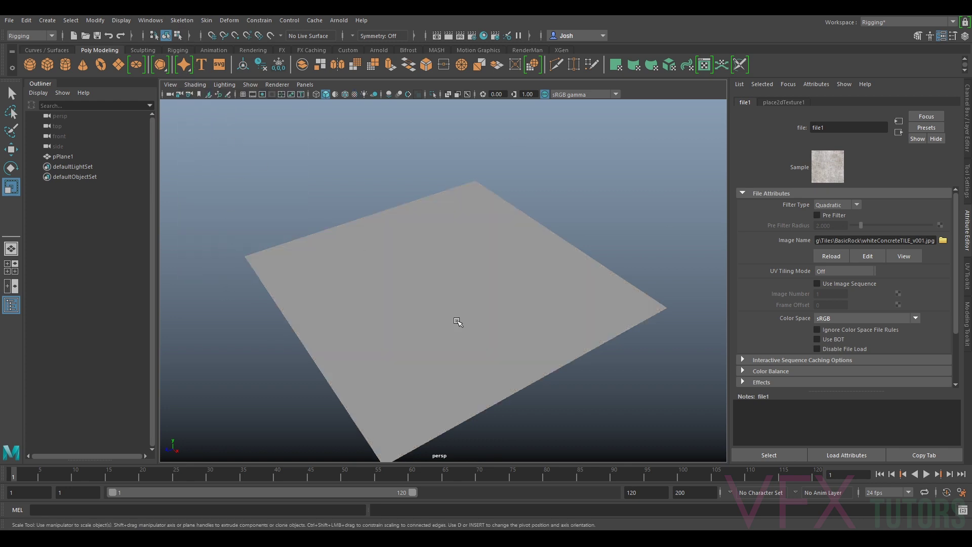
click(457, 322)
click(195, 85)
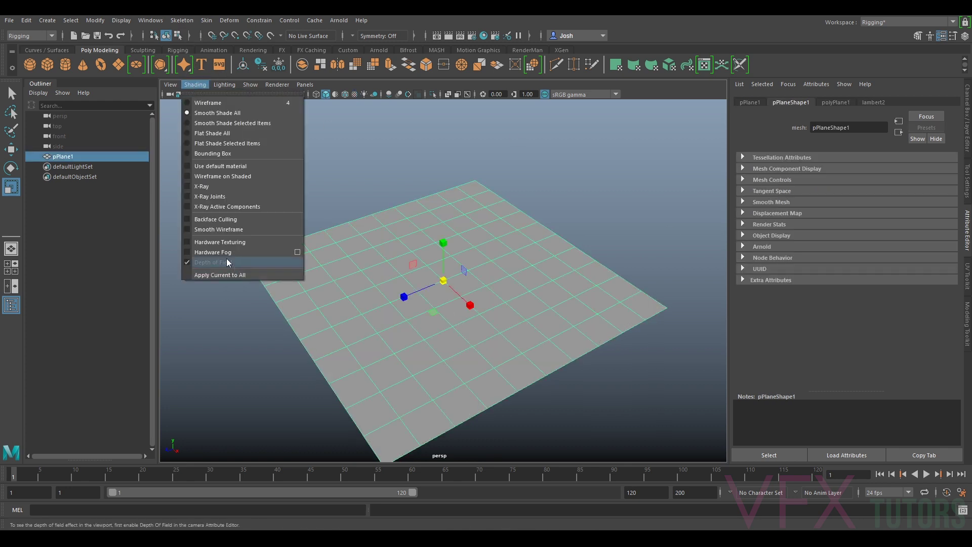
click(223, 242)
click(552, 156)
scroll(549, 273, up, 5)
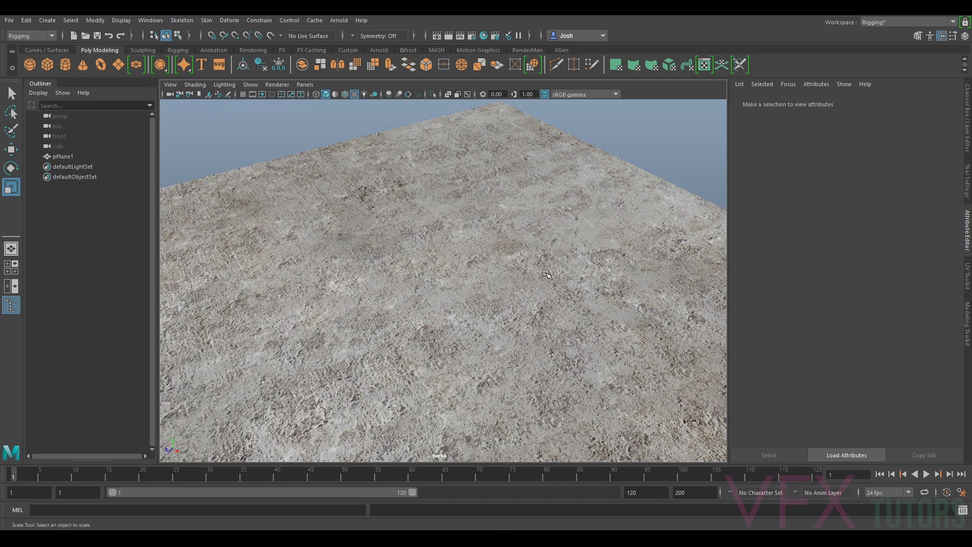
Select the concrete plane, switch to the Modeling menu set, and check its UV layout in the UV Editor before minimising it
mouse_move(547, 274)
mouse_down()
mouse_move(550, 324)
mouse_move(553, 275)
mouse_up()
click(554, 275)
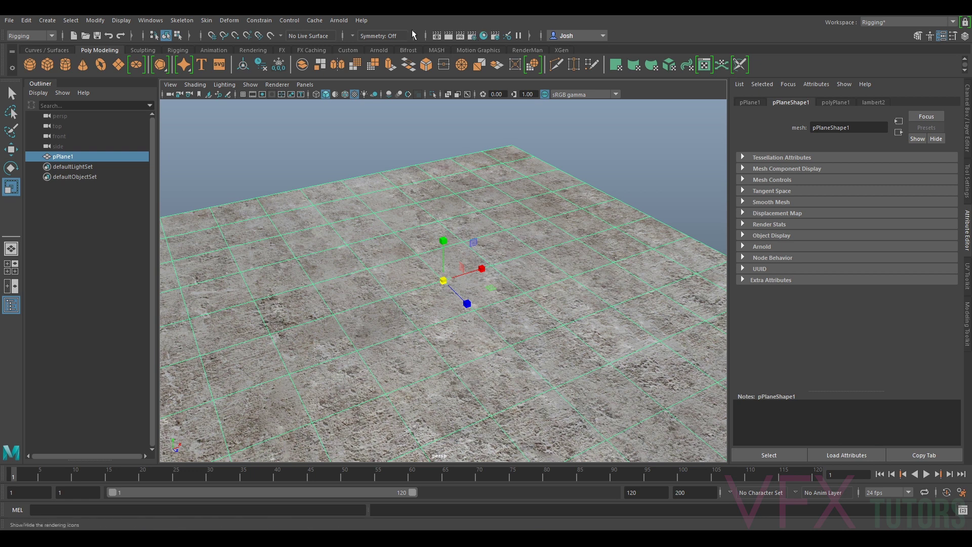
click(31, 36)
click(23, 46)
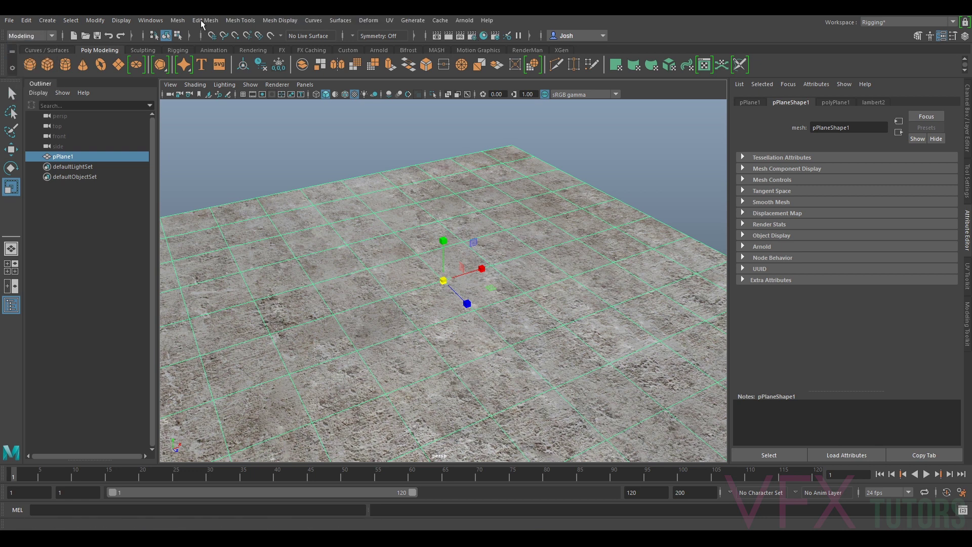
click(390, 20)
click(411, 37)
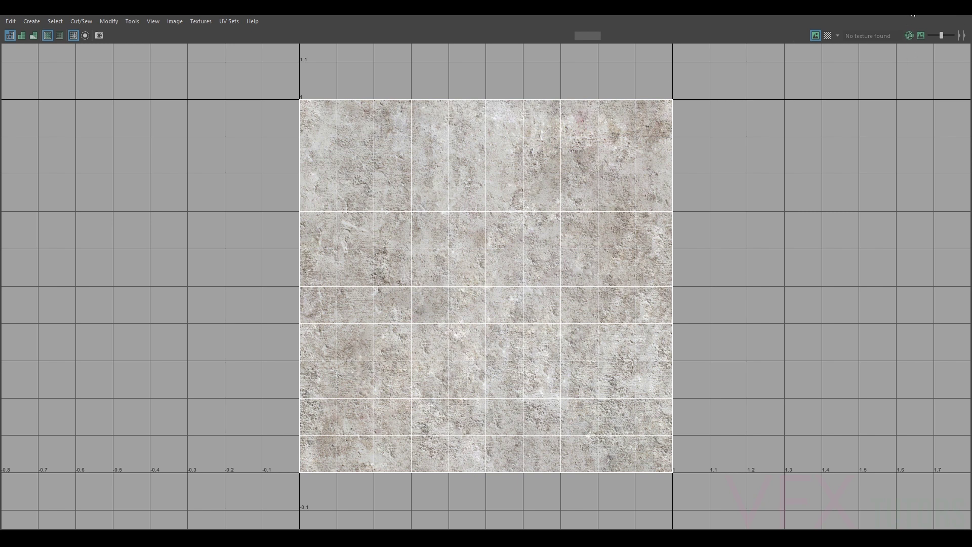
click(914, 16)
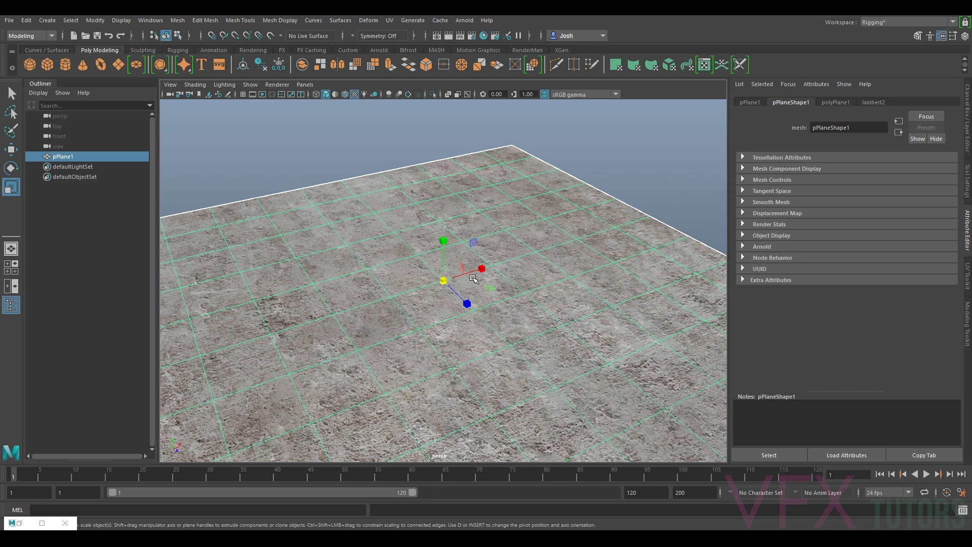
Set the Repeat UV values to 4 and 4 on the place2dTexture node of the plane's Lambert colour texture
click(652, 177)
key(f)
click(520, 289)
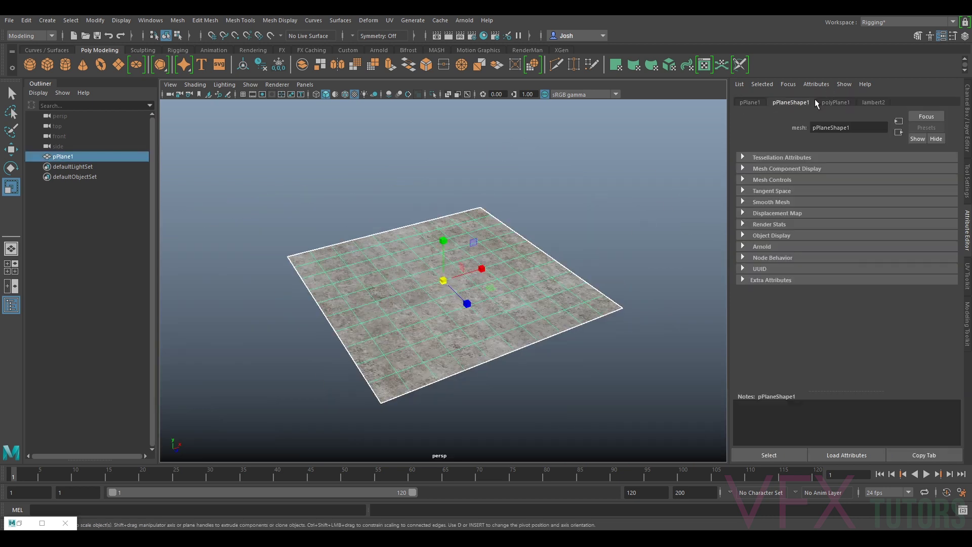
click(874, 103)
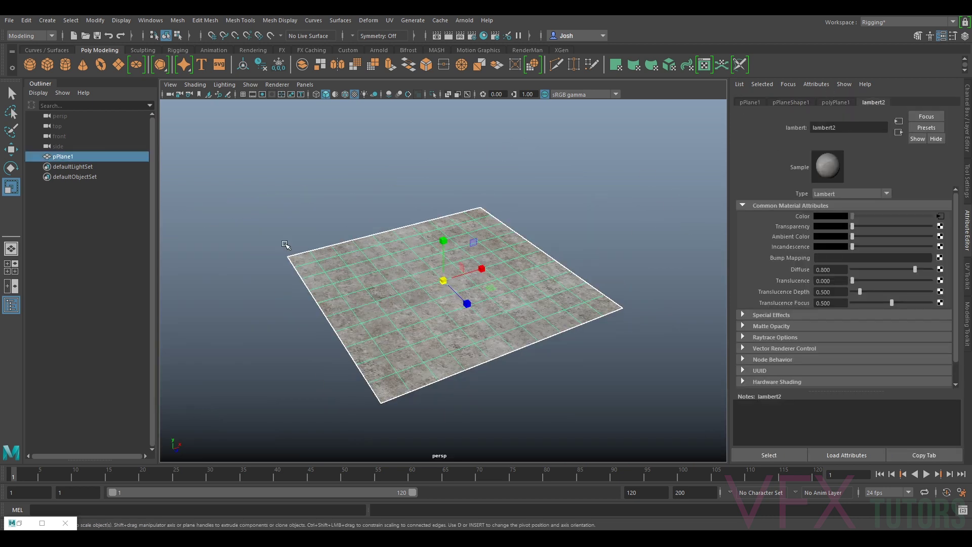
scroll(554, 347, up, 4)
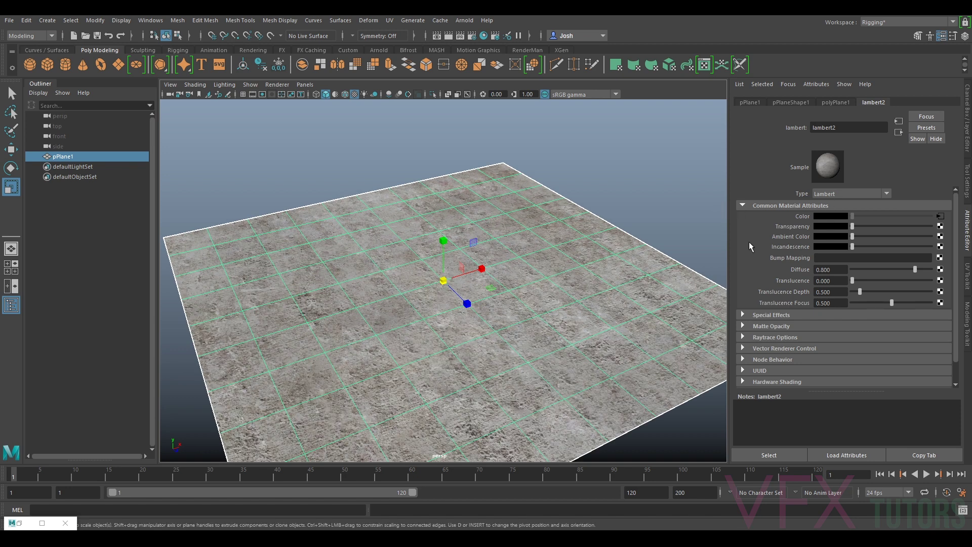
click(940, 216)
click(784, 103)
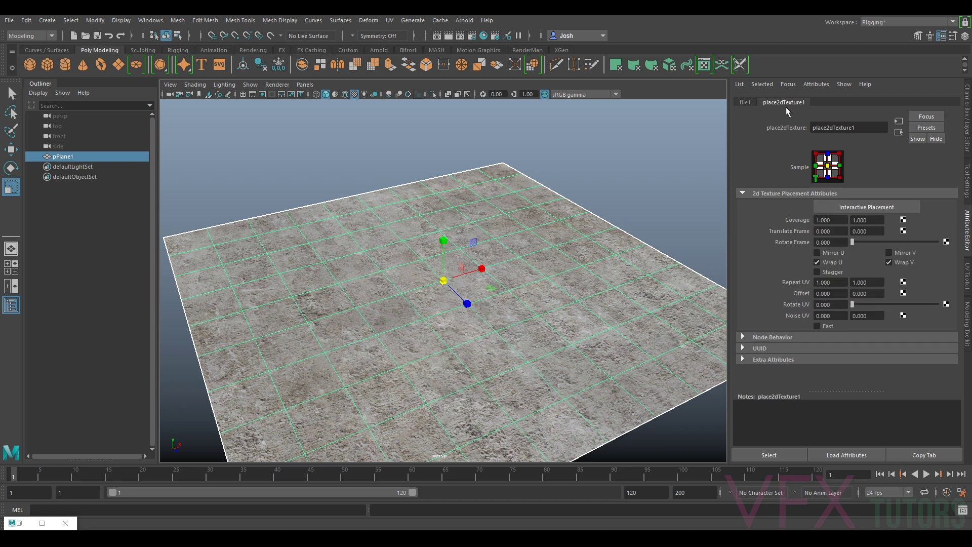
double_click(837, 283)
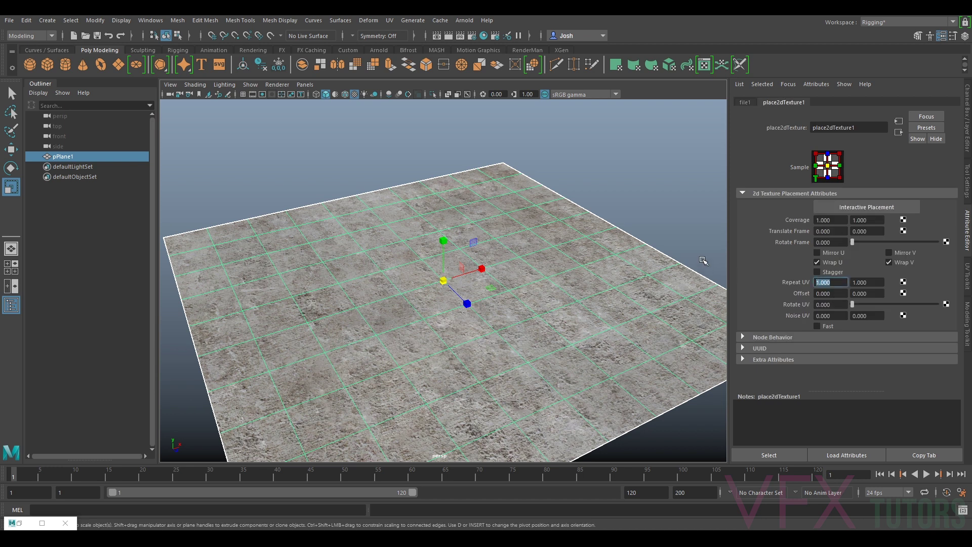
text(4)
key(Tab)
text(4)
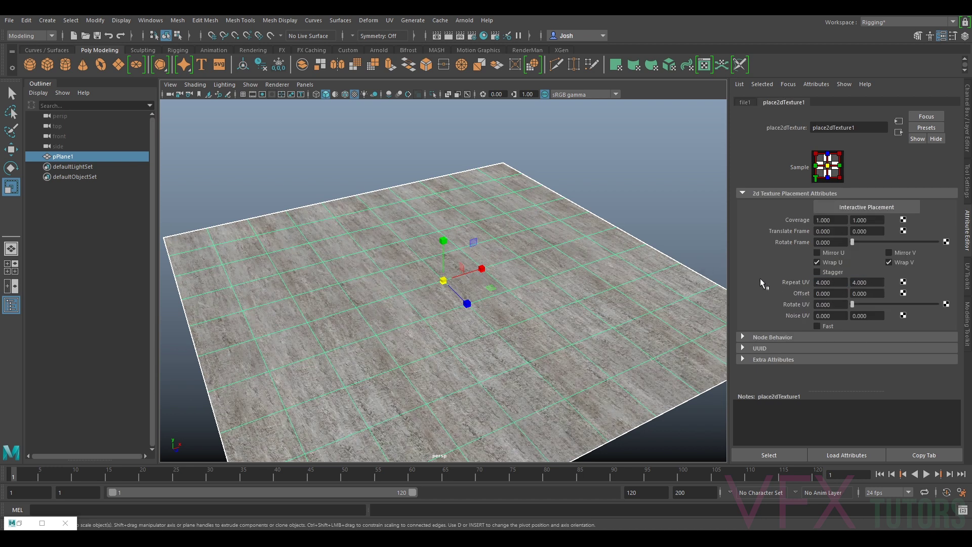
key(Return)
Deselect the plane and examine the repeated concrete texture up close, from above and at low angles for seams and visible repetition
click(702, 138)
scroll(627, 210, up, 1)
scroll(530, 210, down, 6)
drag(528, 216, 426, 285)
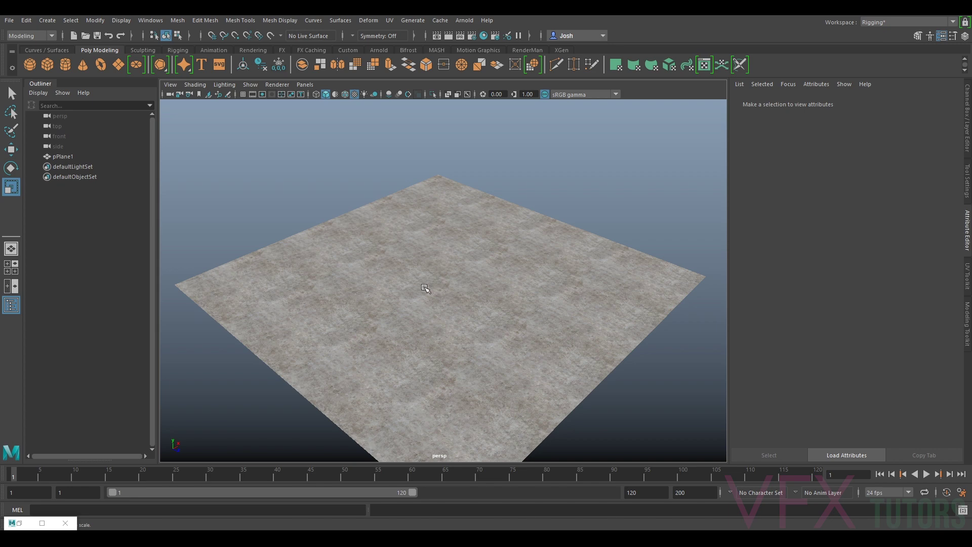
scroll(435, 294, up, 3)
drag(547, 321, 400, 254)
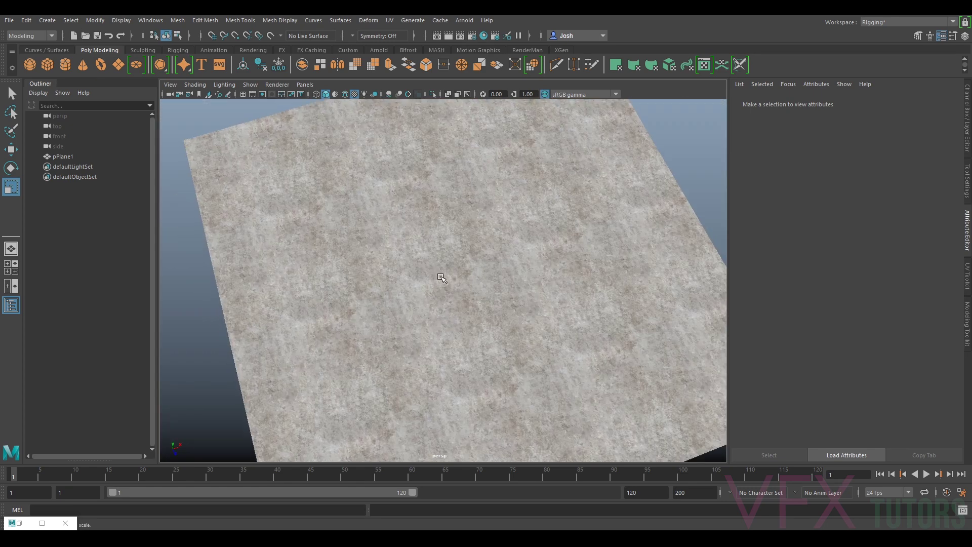
drag(472, 257, 520, 265)
drag(480, 407, 491, 336)
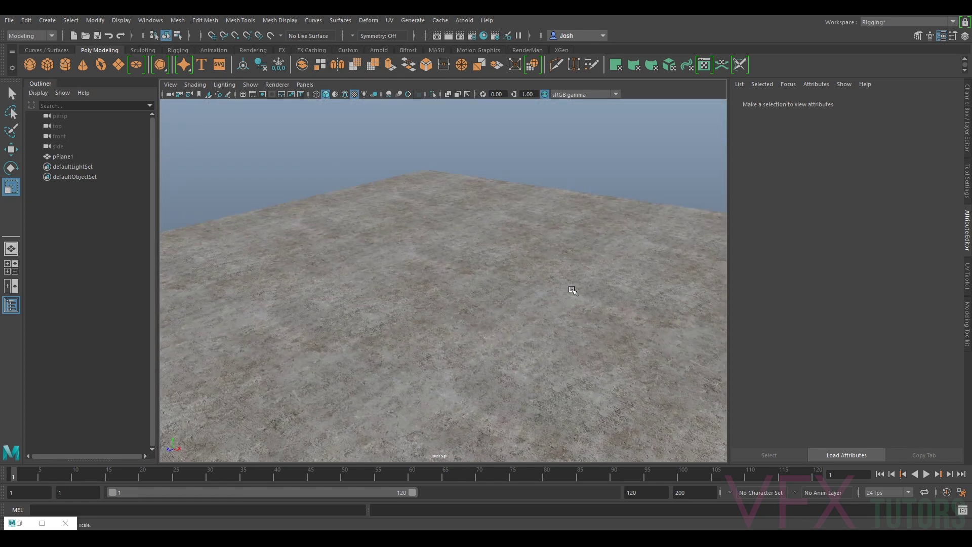
drag(484, 299, 516, 296)
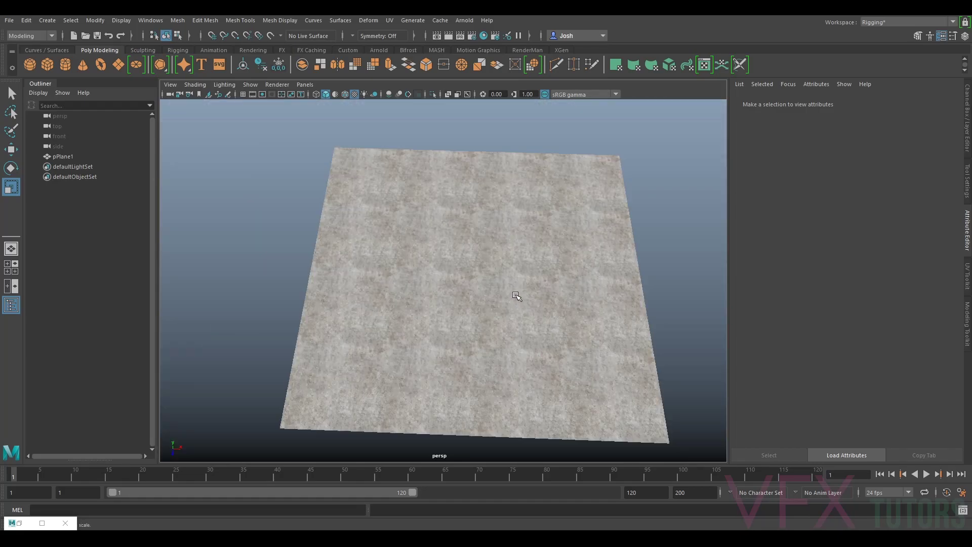
drag(476, 259, 808, 298)
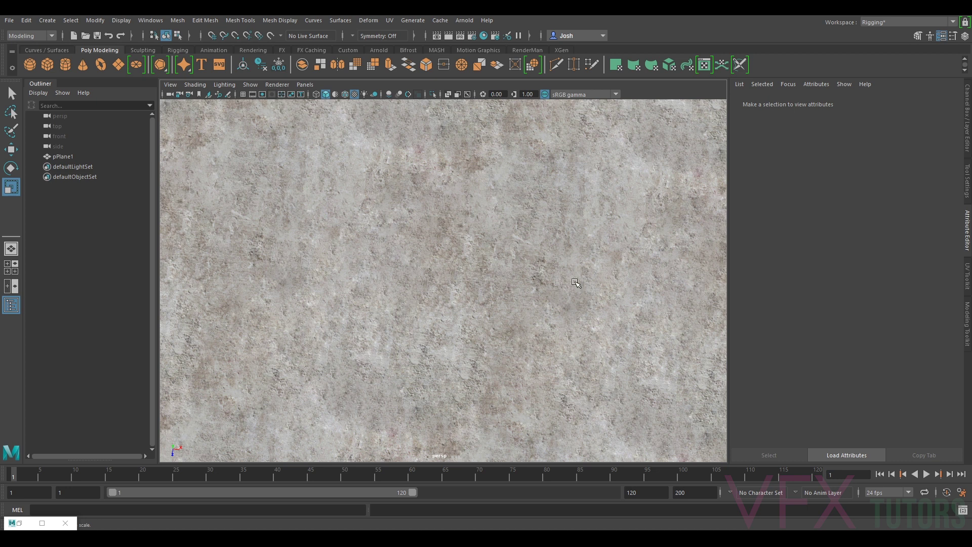
drag(582, 284, 577, 213)
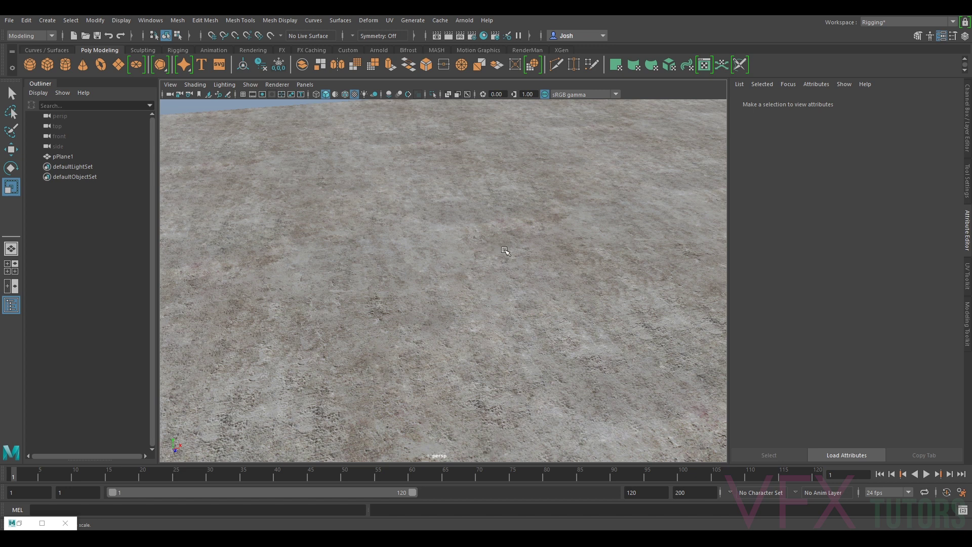
scroll(504, 251, down, 6)
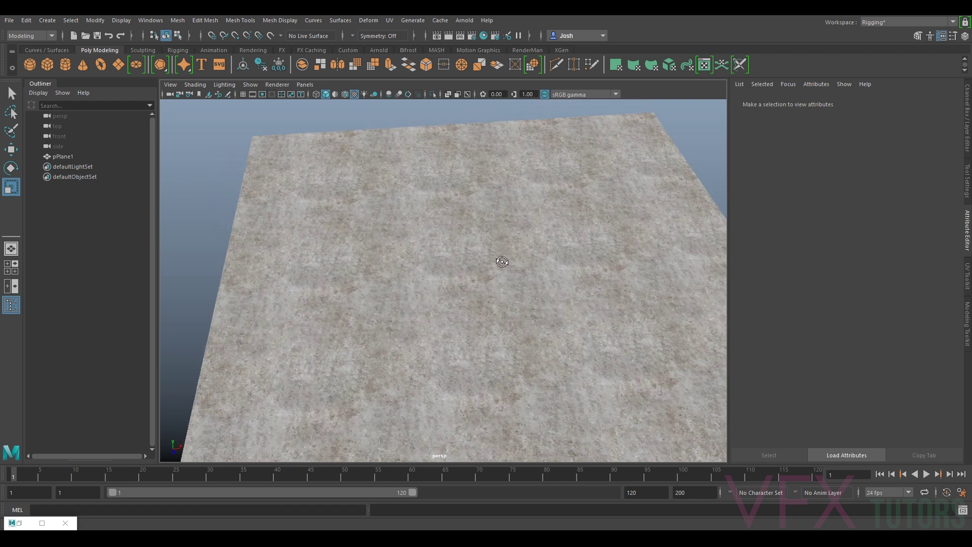